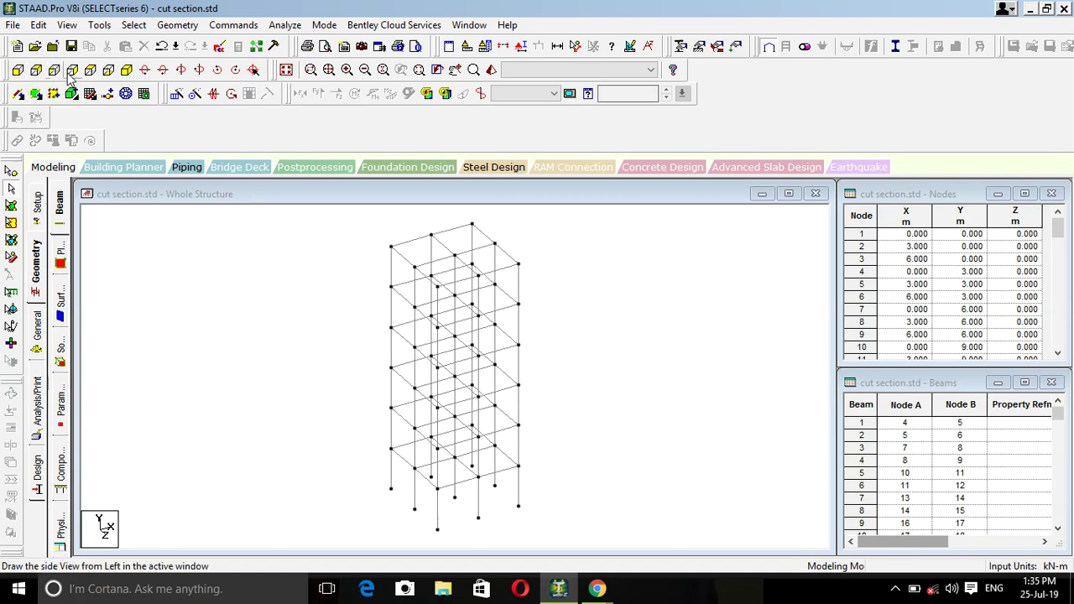
# - Inspect the frame from front, back, side, top and bottom views, returning to 3D
pyautogui.click(18, 72)
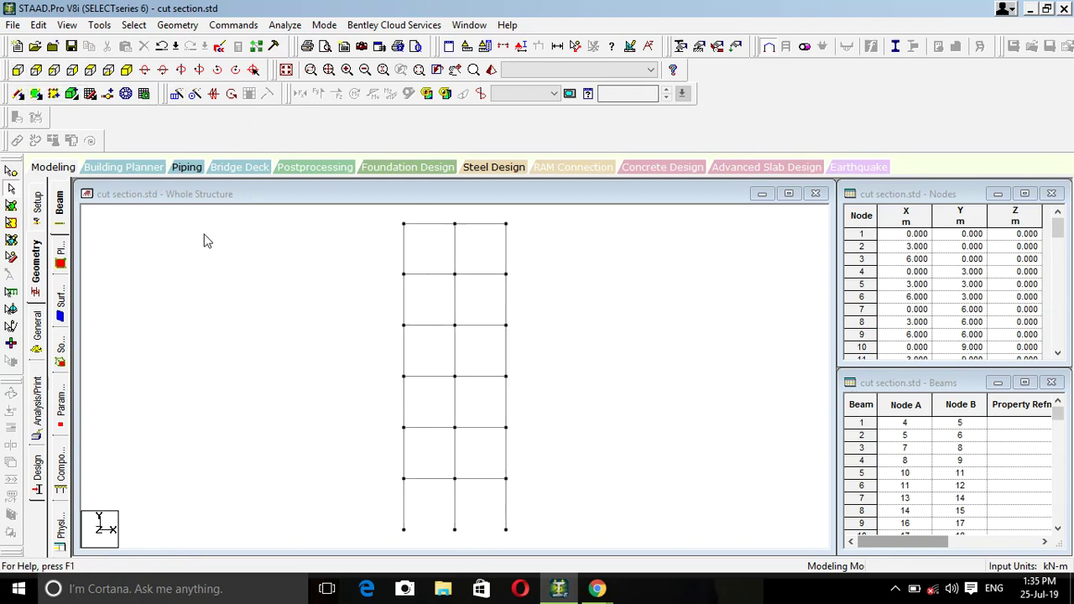
pyautogui.click(36, 72)
pyautogui.click(73, 70)
pyautogui.click(91, 69)
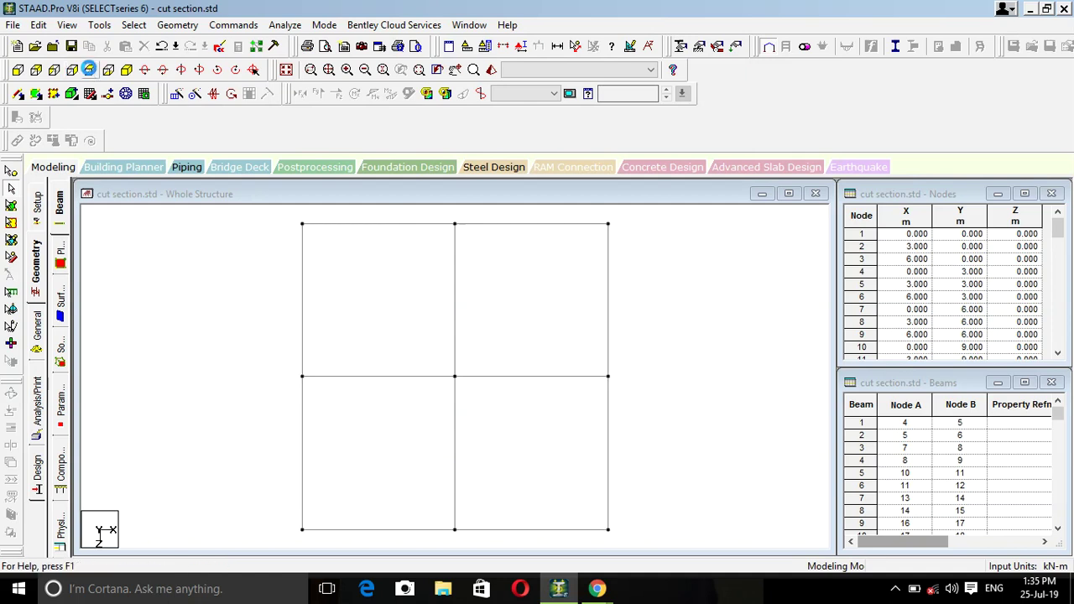
pyautogui.moveTo(587, 317); pyautogui.dragTo(401, 453)
pyautogui.click(484, 405)
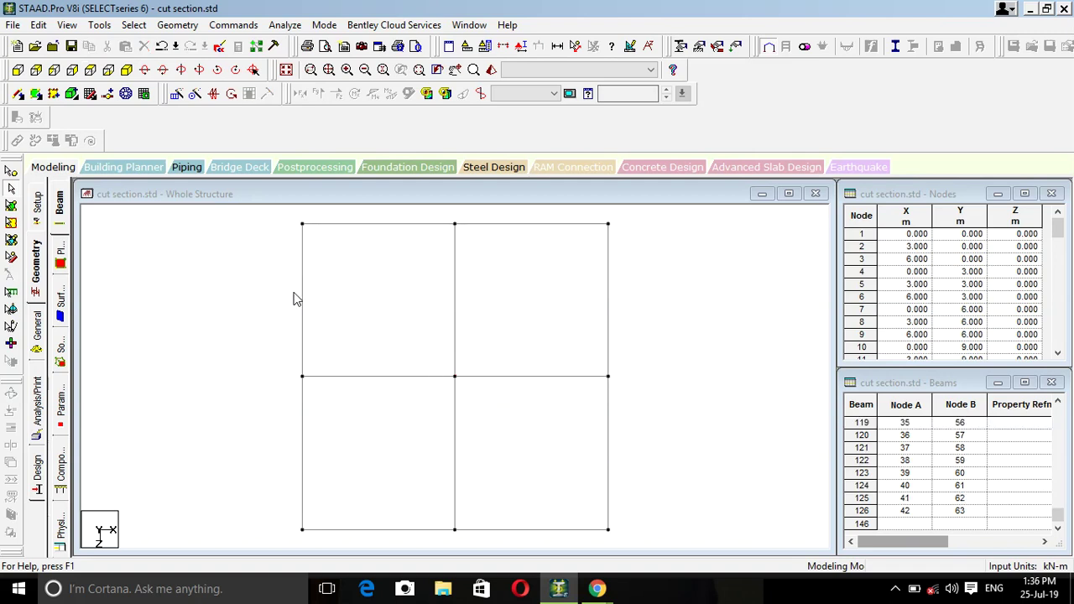
pyautogui.click(114, 73)
pyautogui.click(127, 72)
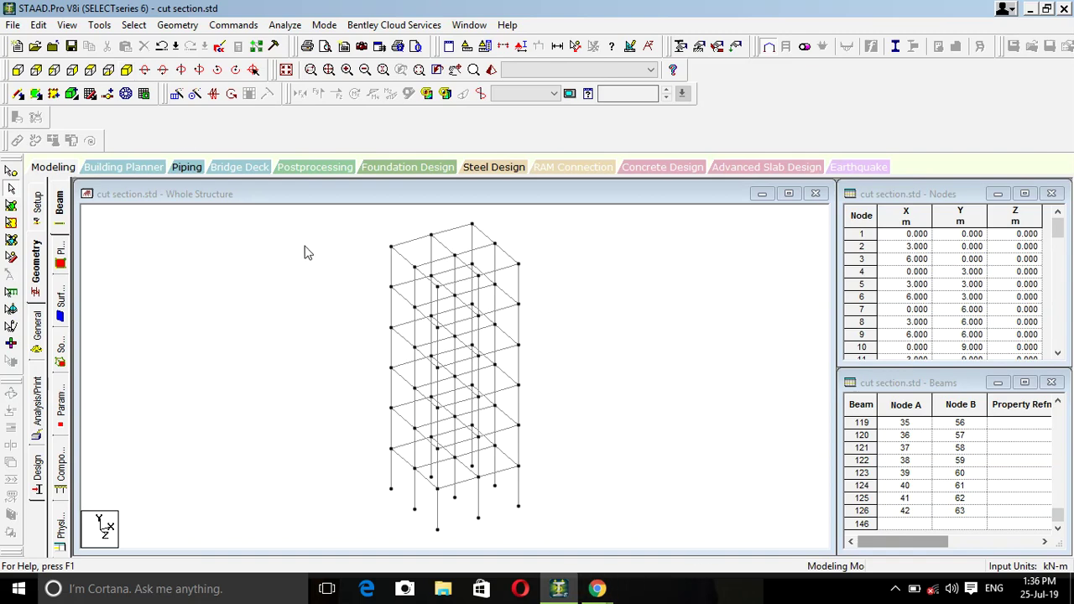
# - Trial-select the top-floor beams, then accept auto-save and save the modified cut section.std
pyautogui.moveTo(301, 234); pyautogui.dragTo(496, 265)
pyautogui.click(641, 426)
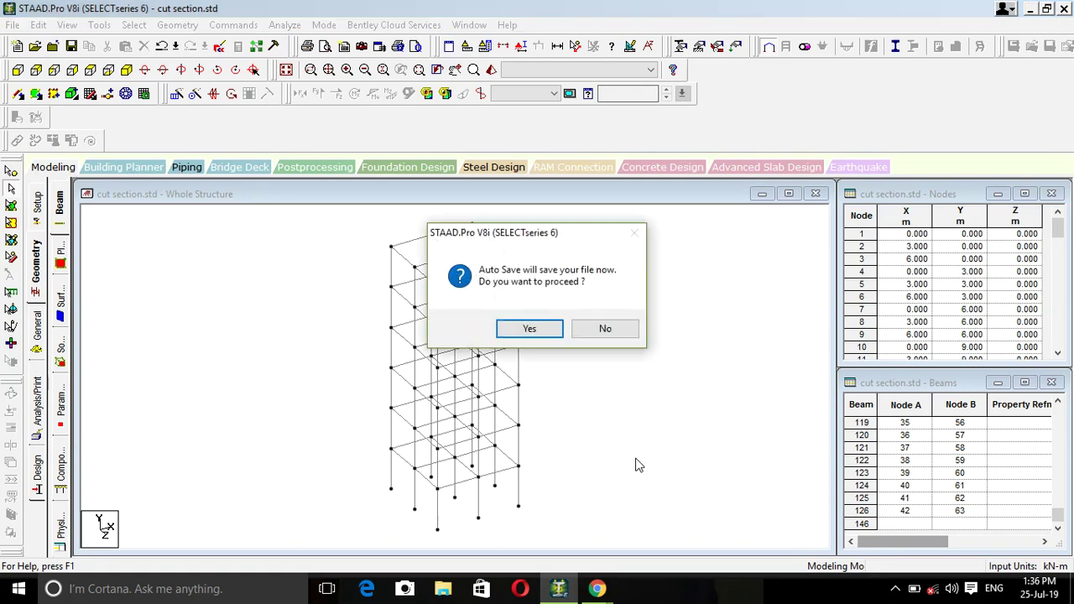
pyautogui.click(530, 334)
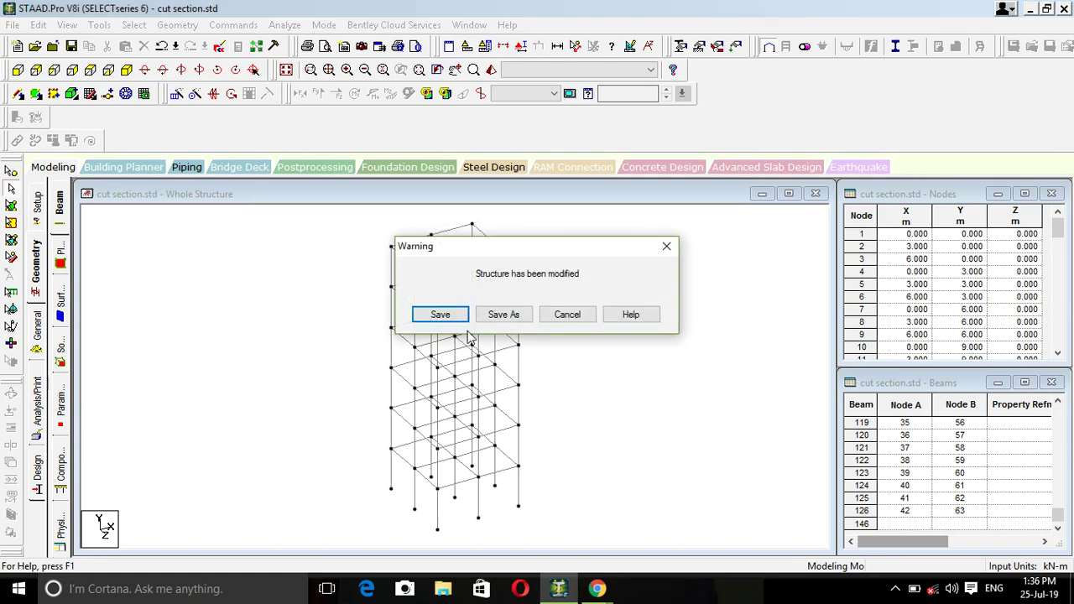
pyautogui.click(444, 314)
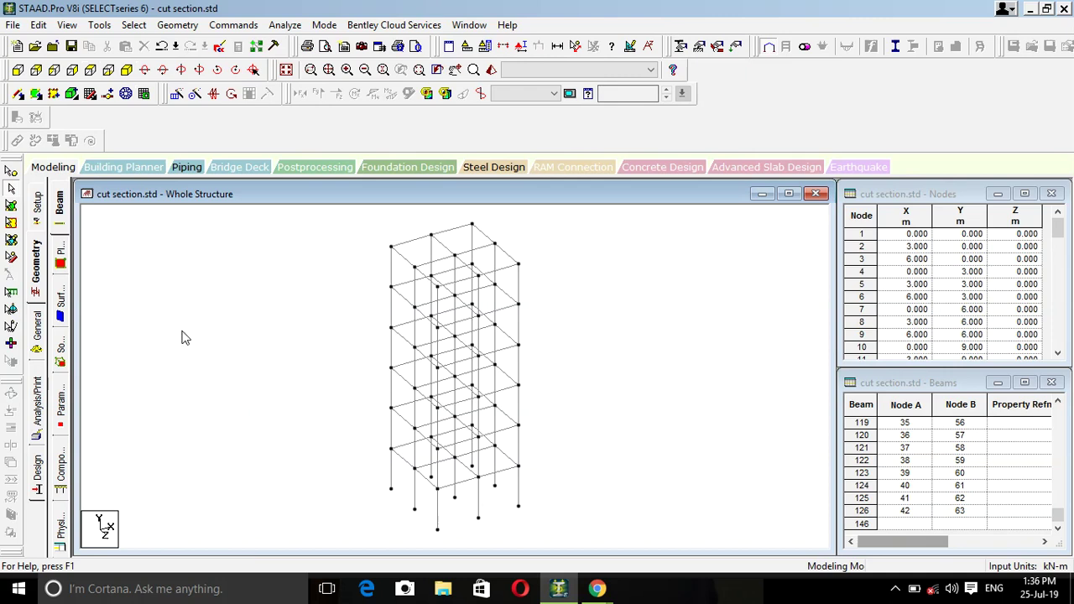
# - Check the frame in front, plan and both side views, then zoom into the isometric view
pyautogui.click(18, 70)
pyautogui.click(126, 72)
pyautogui.click(108, 70)
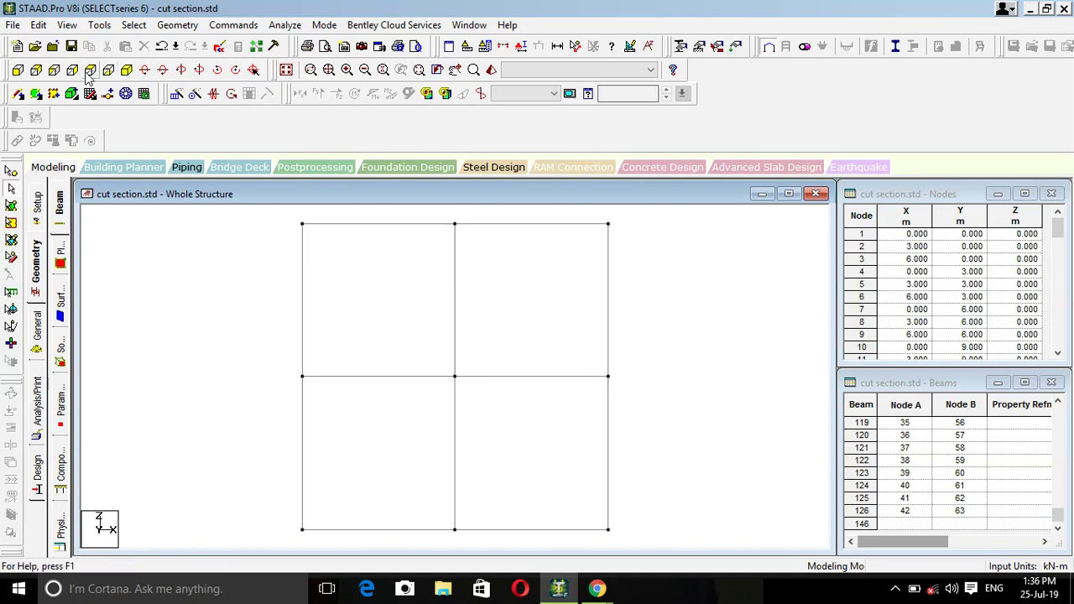
pyautogui.click(90, 71)
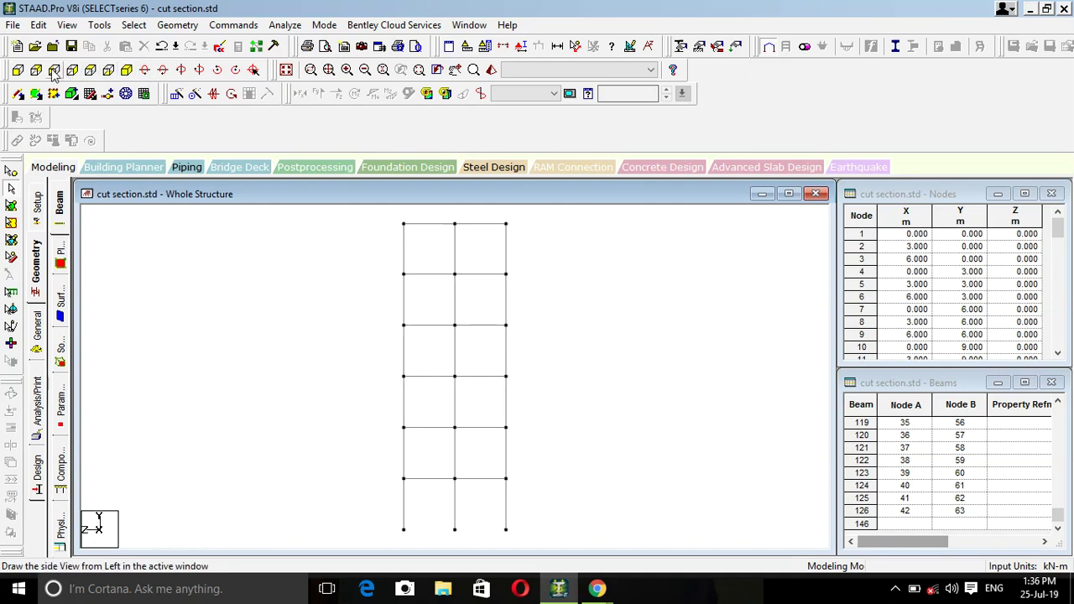
pyautogui.click(52, 70)
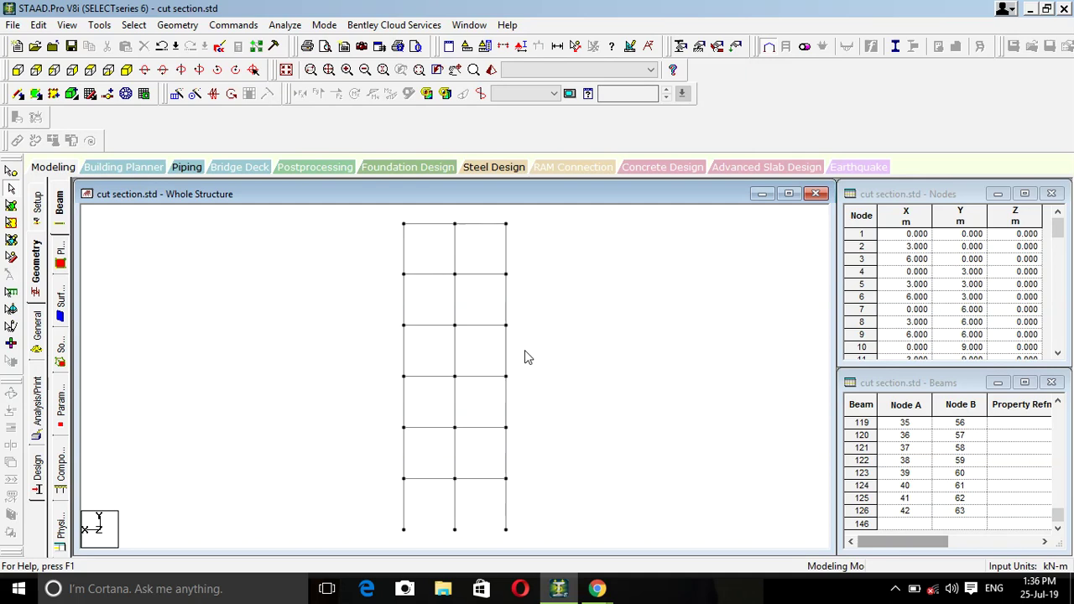
pyautogui.click(126, 70)
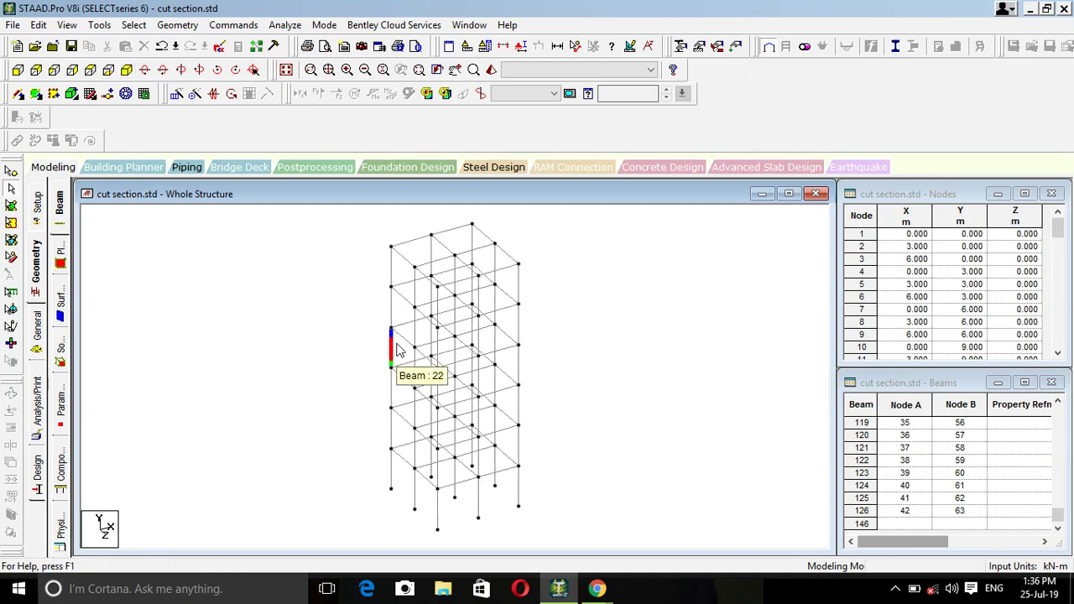
pyautogui.scroll(1, 399, 351)
pyautogui.scroll(1, 398, 351)
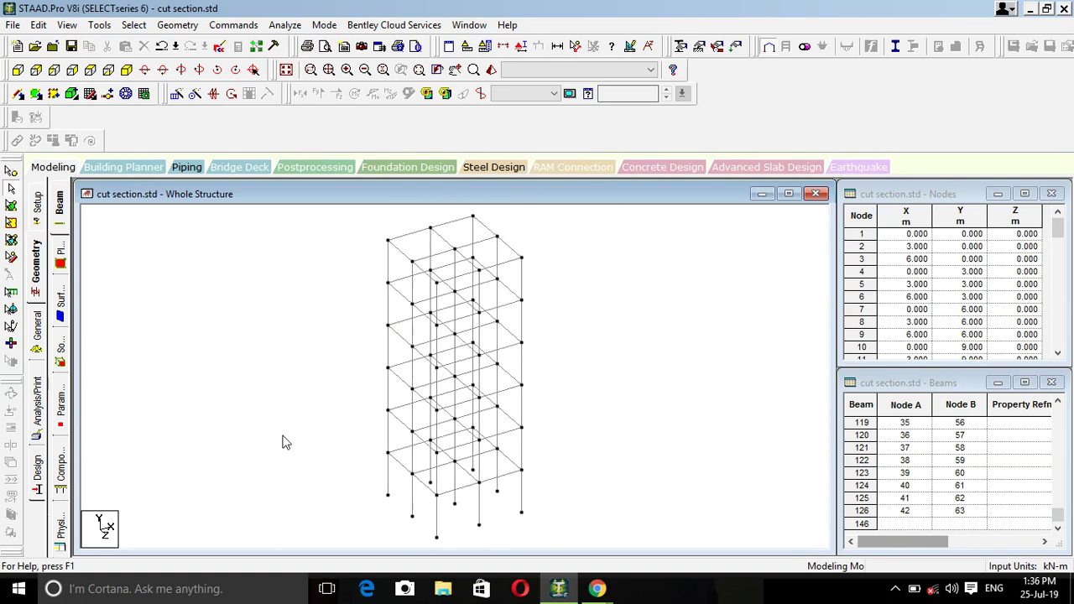
pyautogui.click(177, 25)
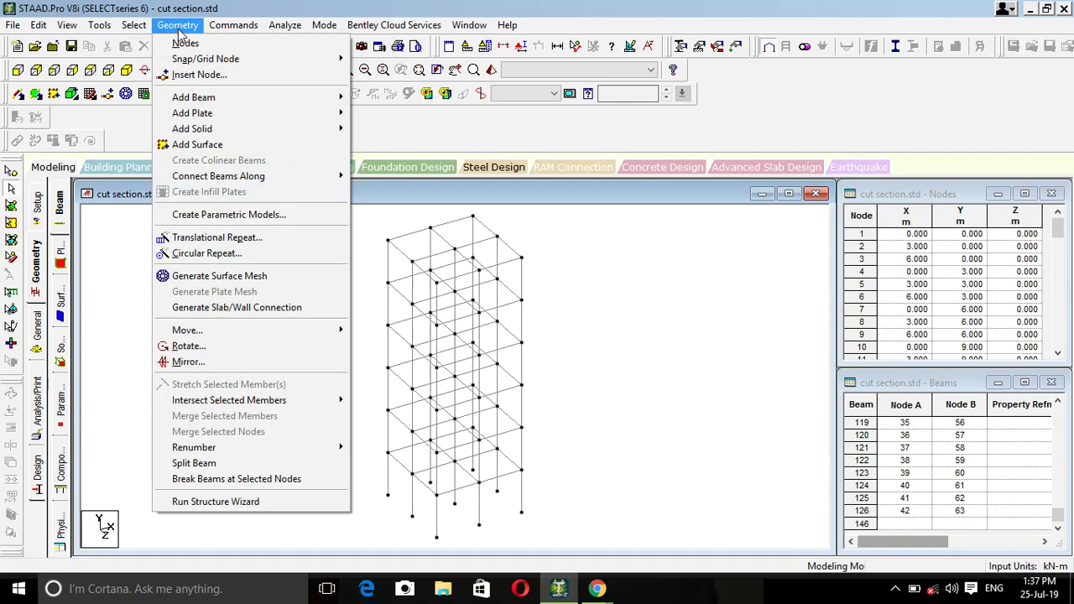
pyautogui.click(226, 501)
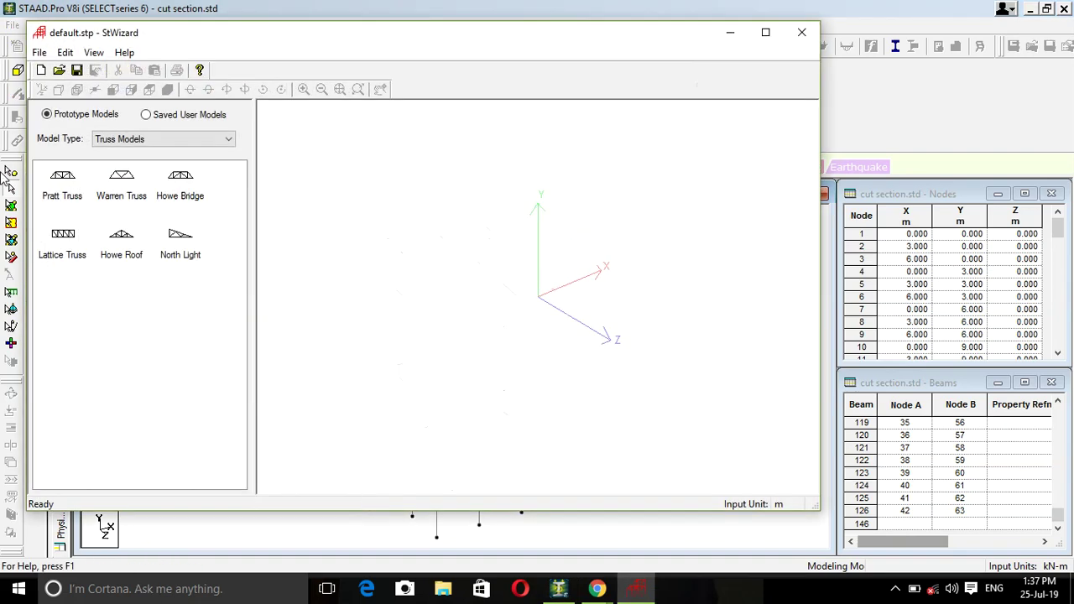
pyautogui.click(159, 144)
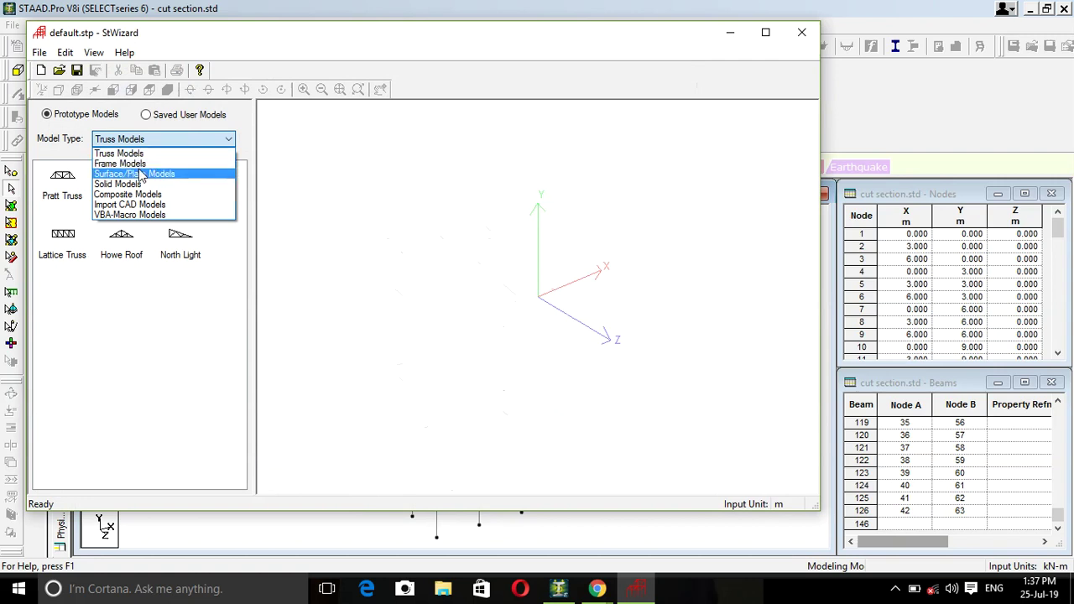
pyautogui.click(148, 172)
pyautogui.click(159, 146)
pyautogui.click(146, 162)
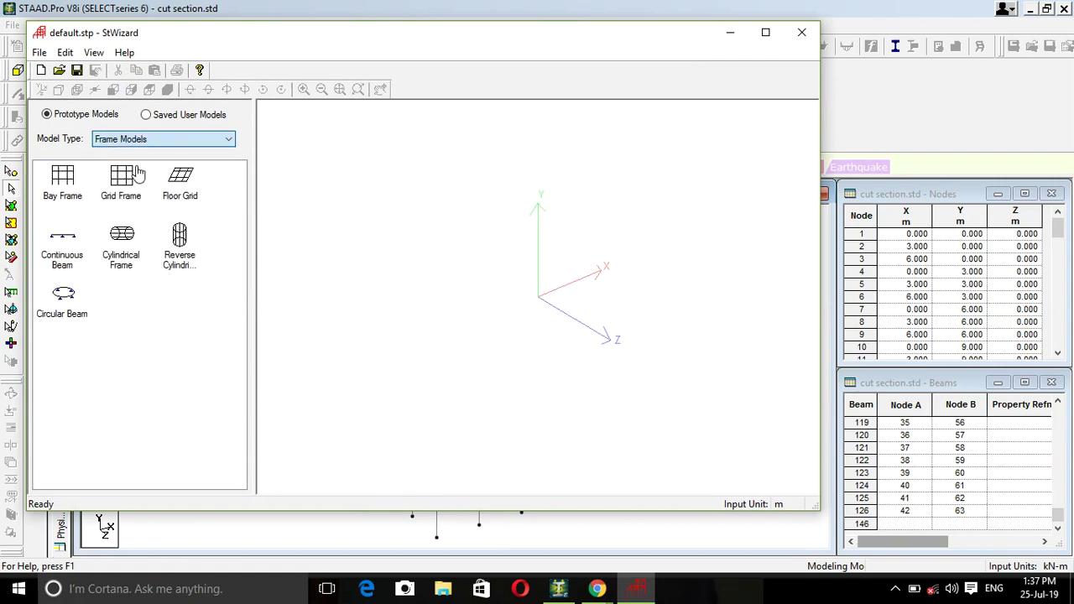
pyautogui.doubleClick(78, 206)
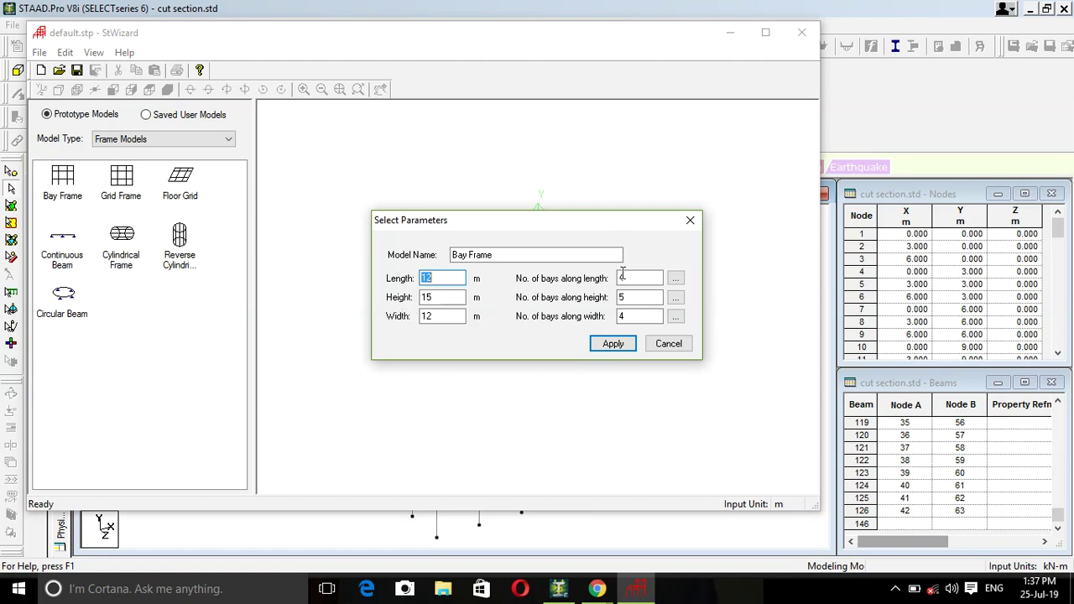
pyautogui.click(689, 220)
pyautogui.click(801, 33)
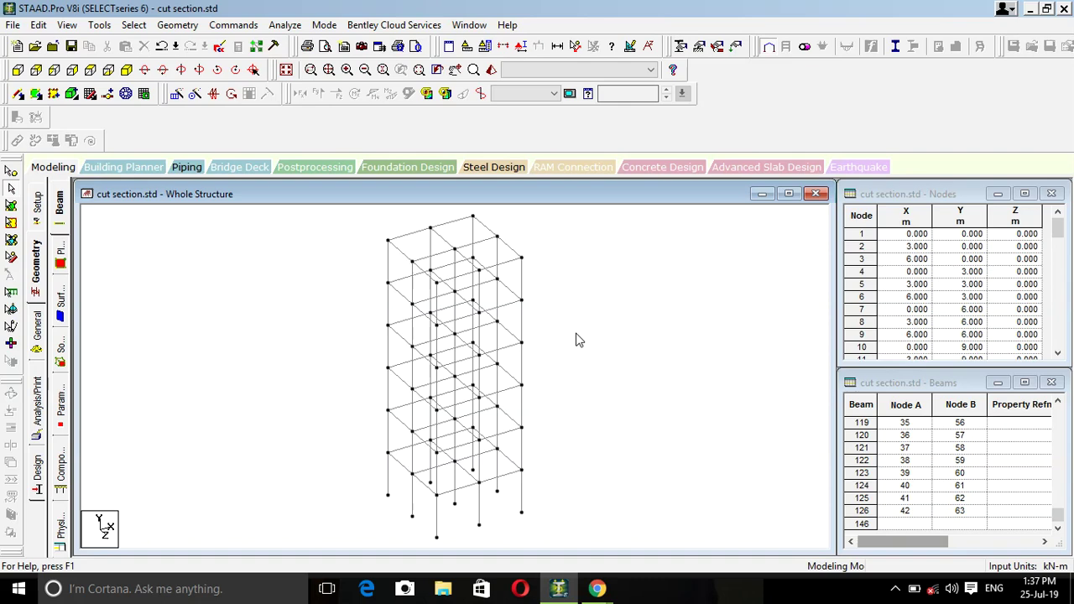
pyautogui.scroll(3, 434, 367)
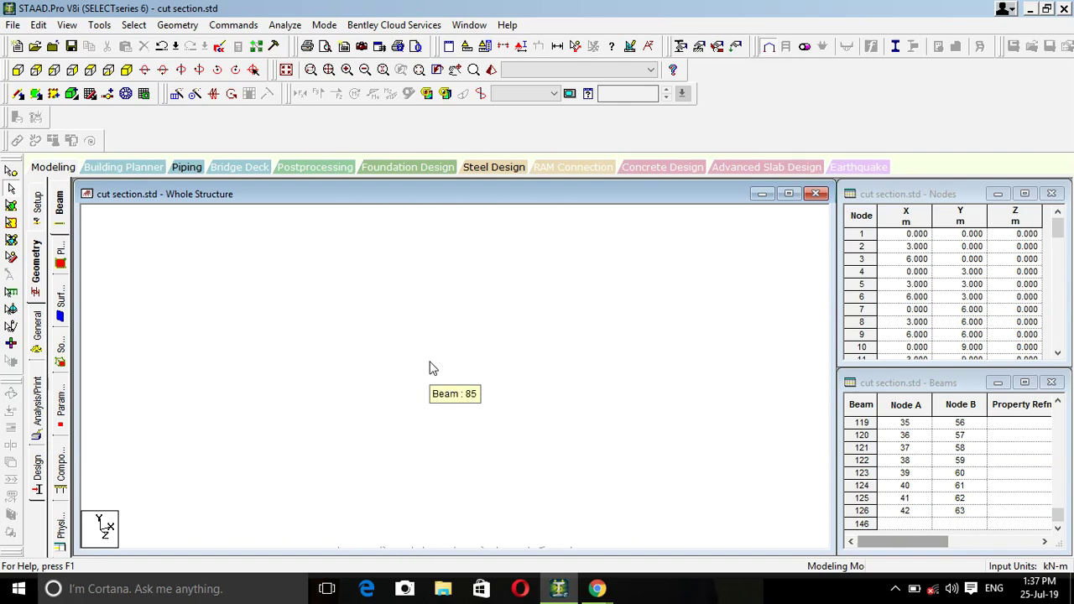
pyautogui.scroll(-2, 515, 395)
pyautogui.scroll(-2, 593, 395)
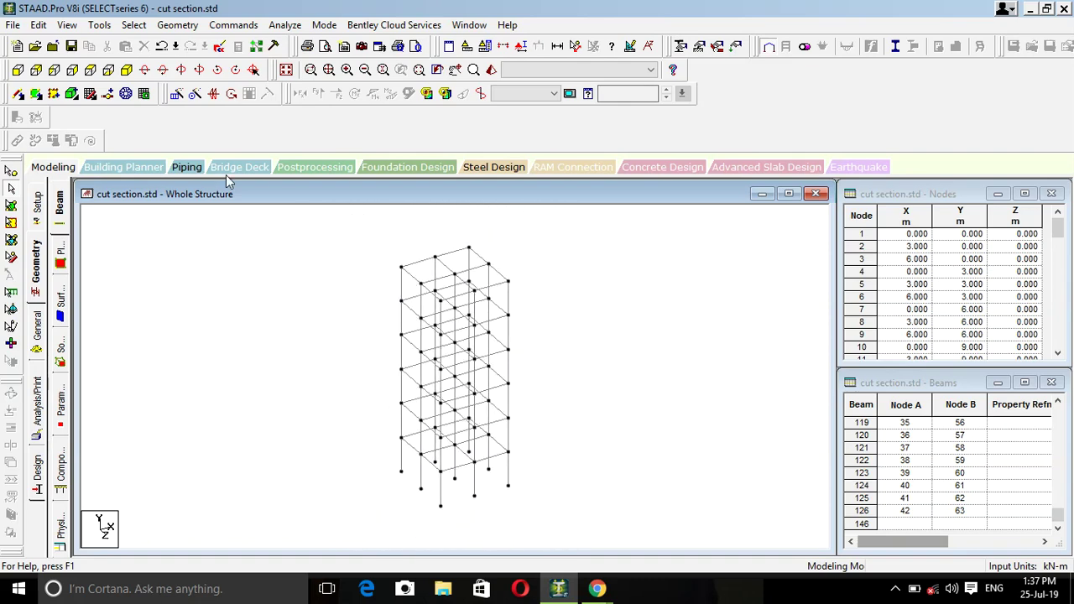
pyautogui.click(18, 70)
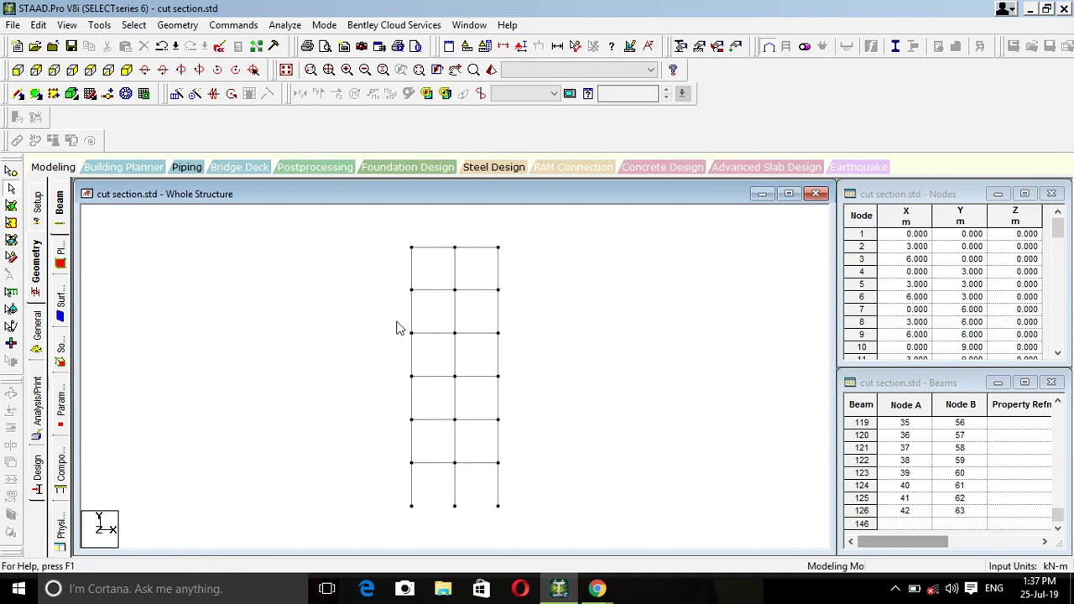
pyautogui.click(126, 70)
pyautogui.scroll(1, 495, 302)
pyautogui.scroll(2, 495, 302)
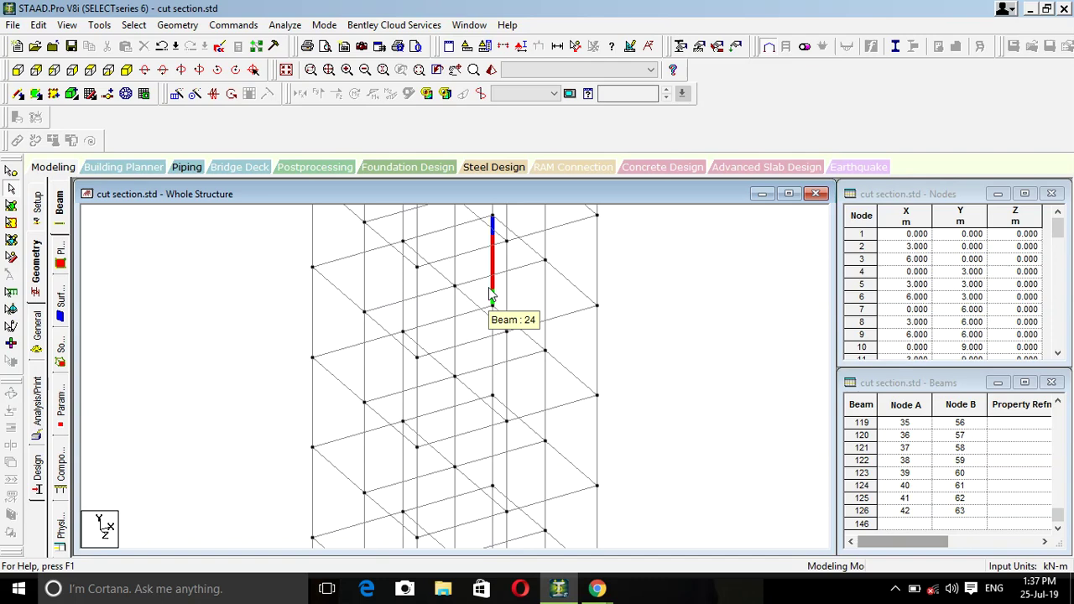
pyautogui.scroll(-1, 491, 294)
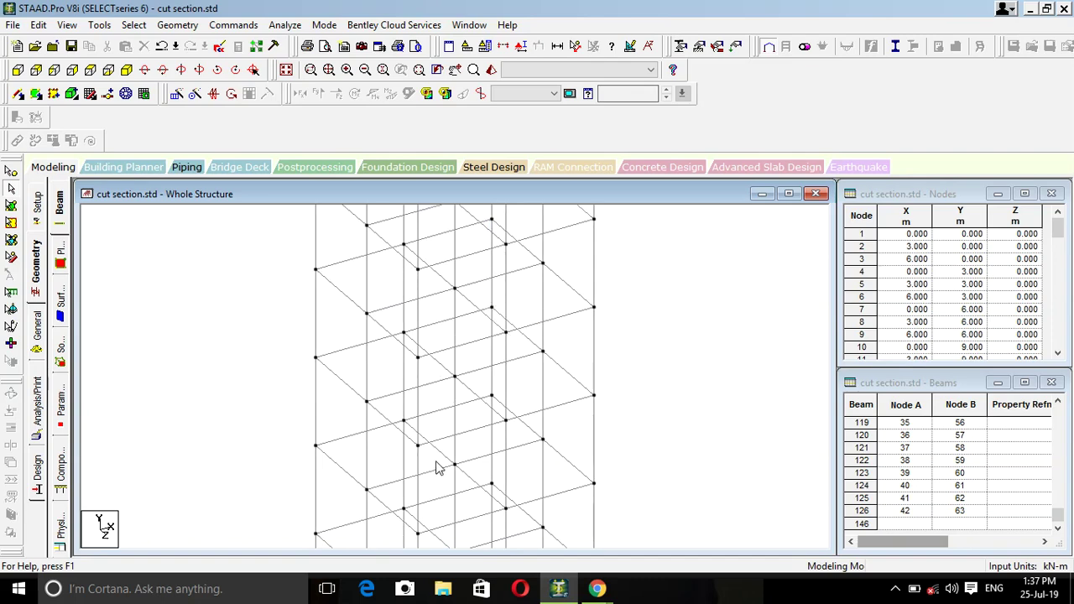
pyautogui.scroll(-1, 436, 468)
pyautogui.scroll(-1, 442, 462)
pyautogui.scroll(-1, 462, 448)
pyautogui.scroll(-1, 465, 453)
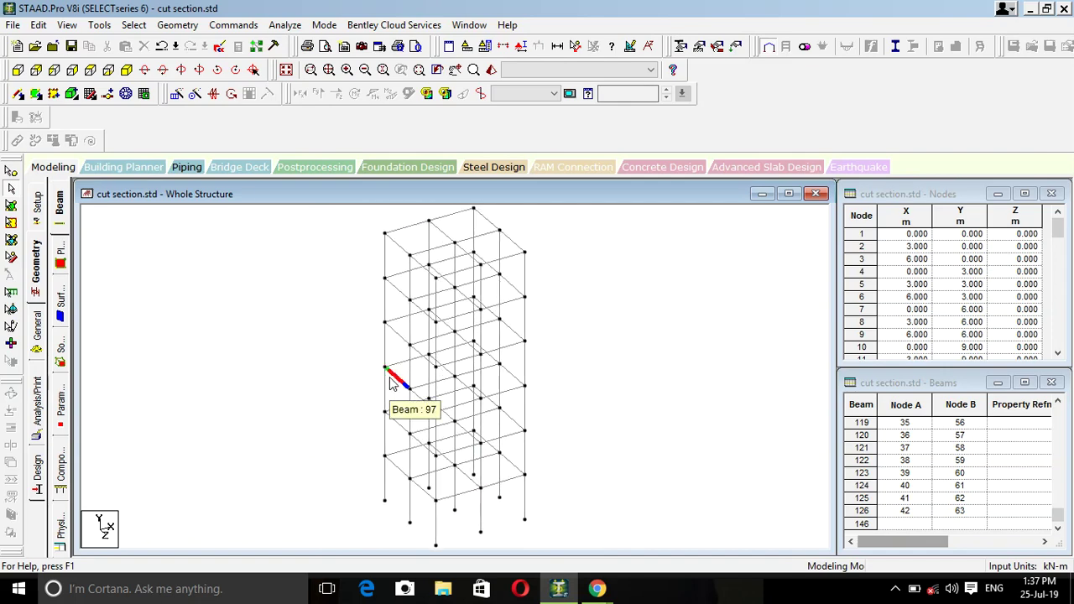
pyautogui.scroll(1, 391, 379)
pyautogui.scroll(2, 395, 376)
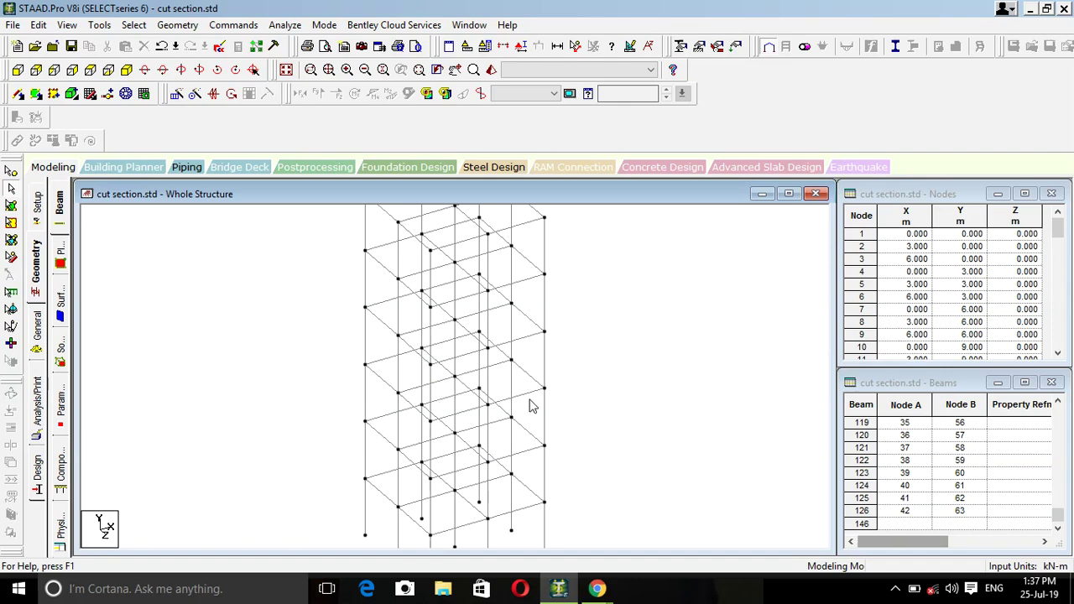
pyautogui.scroll(-2, 479, 373)
pyautogui.scroll(-2, 480, 373)
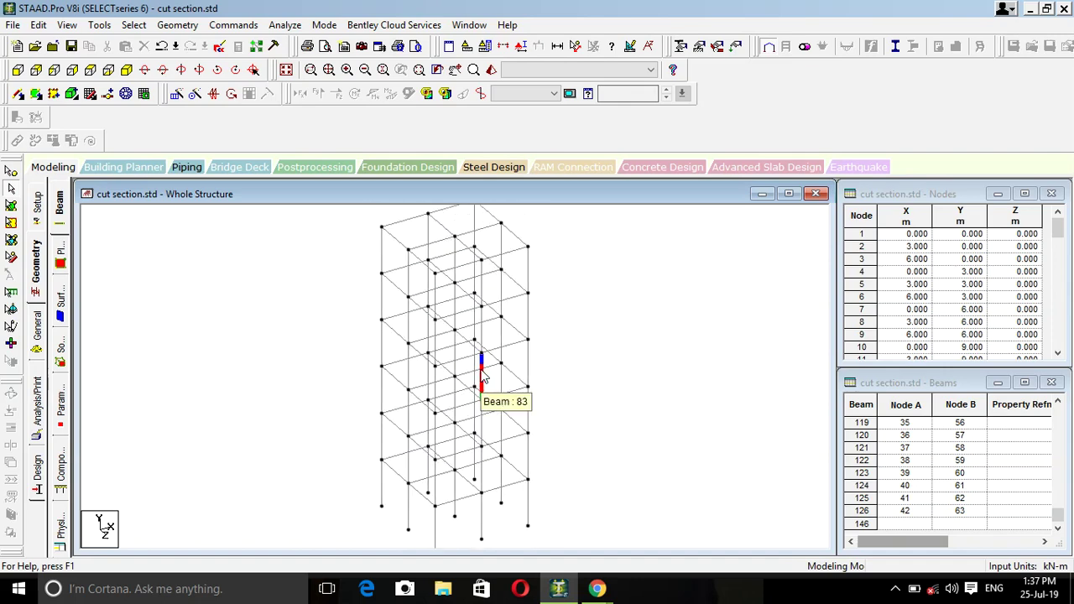
pyautogui.scroll(-1, 483, 378)
pyautogui.scroll(-1, 482, 377)
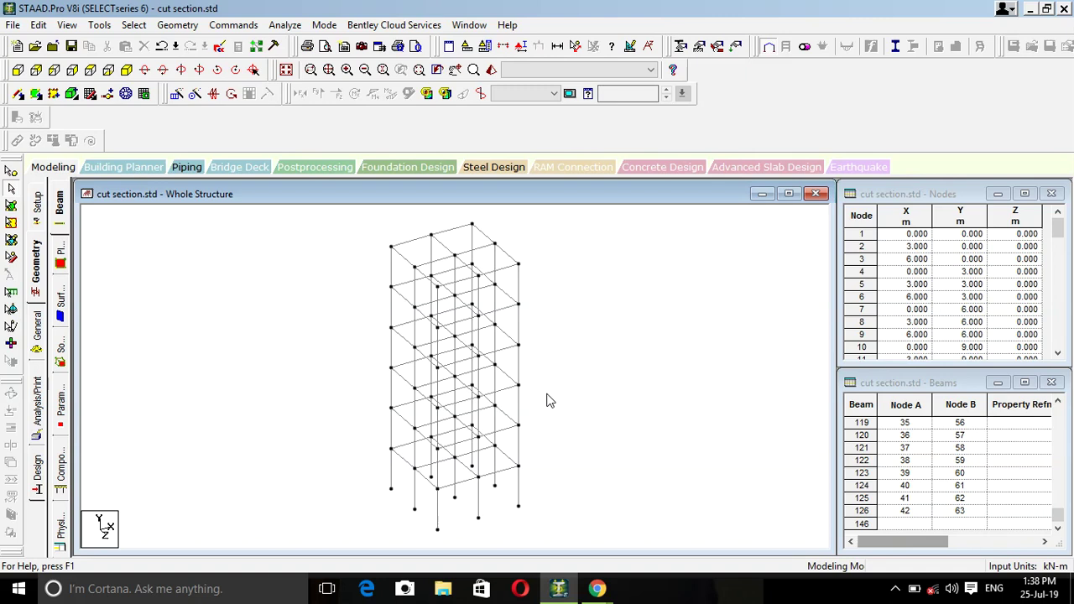
# - Briefly toggle node numbers and then beam numbers on and off
pyautogui.hotkey('shift', 'n')
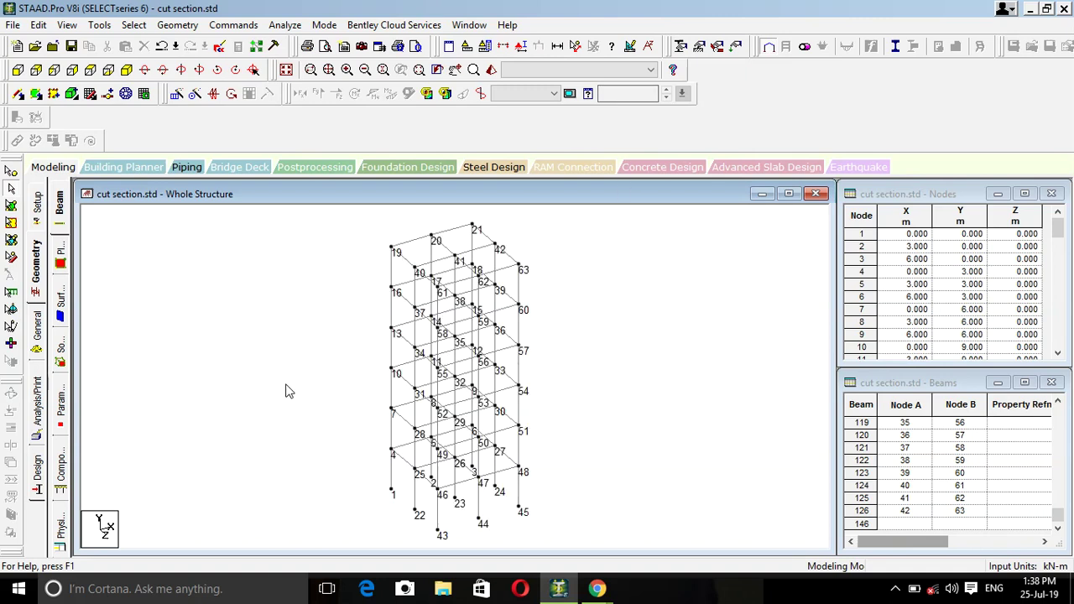
pyautogui.hotkey('shift', 'n')
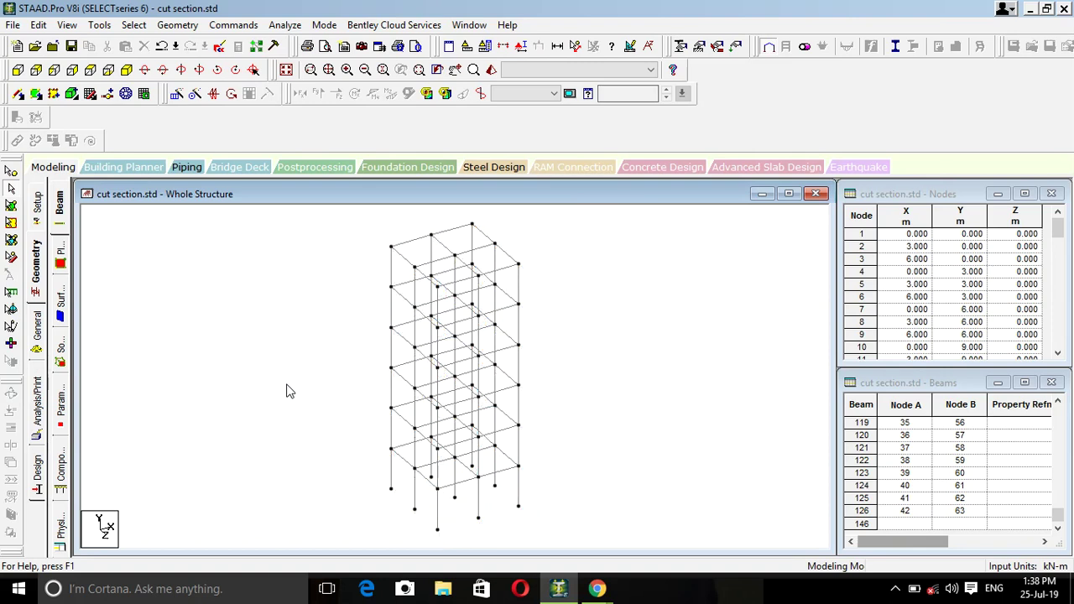
pyautogui.hotkey('shift', 'b')
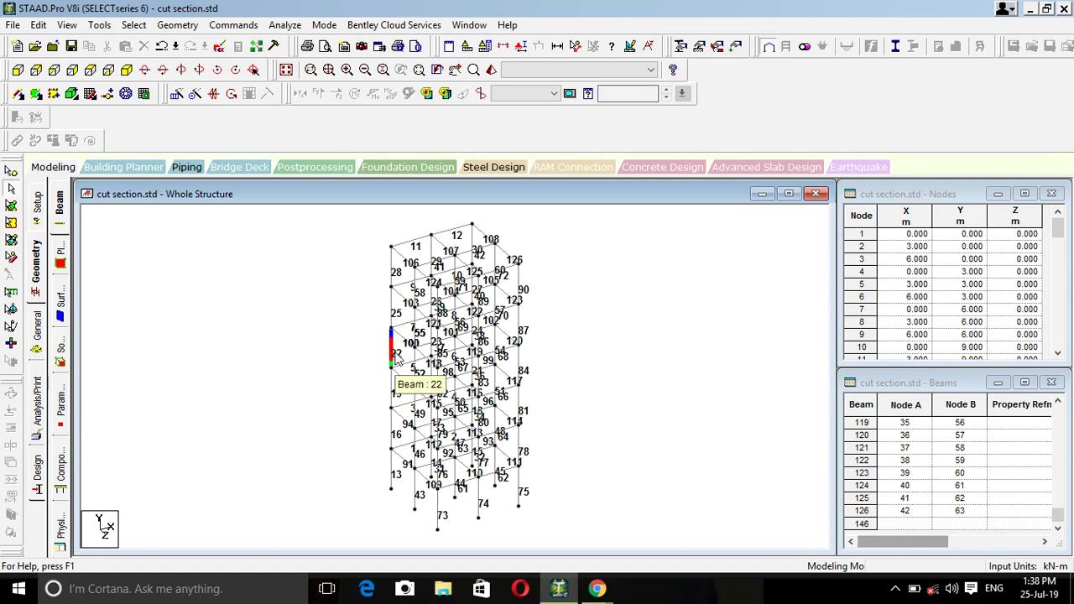
pyautogui.hotkey('shift', 'b')
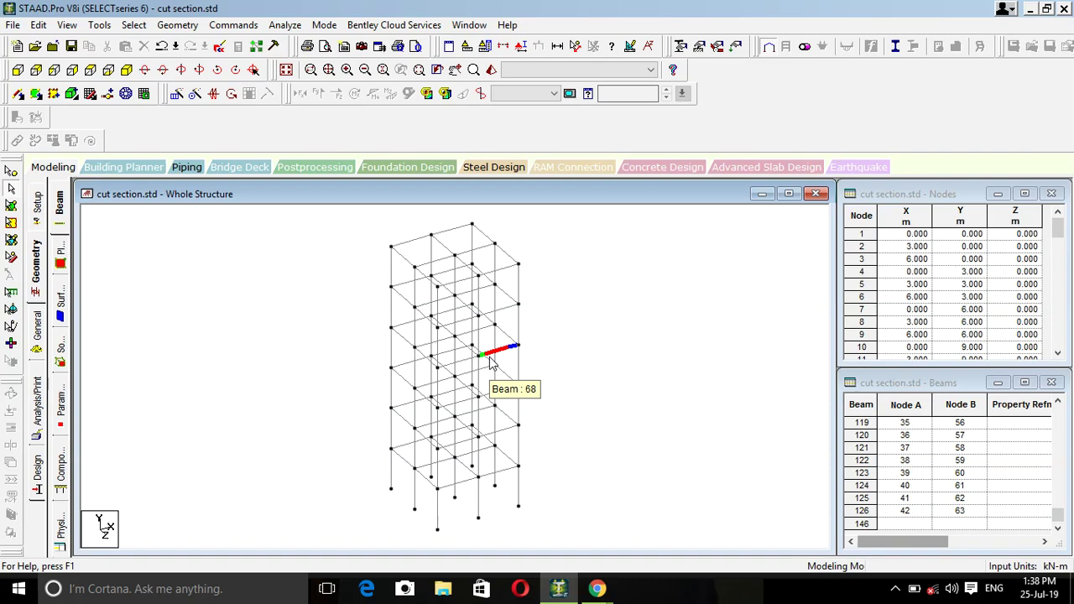
# - Turn node number labels back on and zoom in on the frame
pyautogui.hotkey('shift', 'n')
pyautogui.scroll(1, 429, 382)
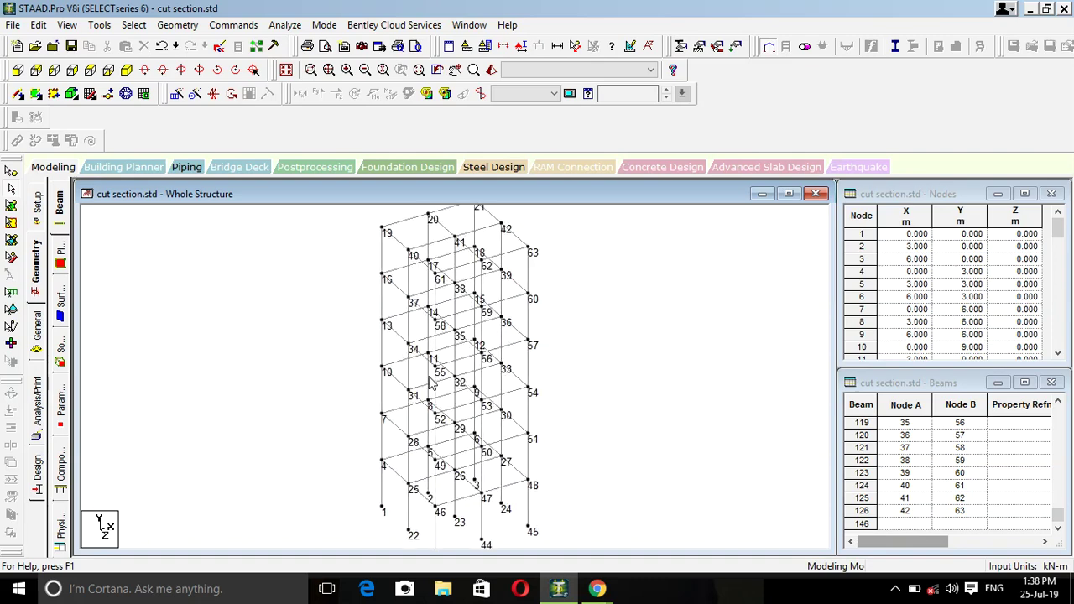
pyautogui.scroll(1, 429, 382)
pyautogui.scroll(1, 441, 373)
pyautogui.scroll(-3, 440, 375)
pyautogui.scroll(-1, 442, 374)
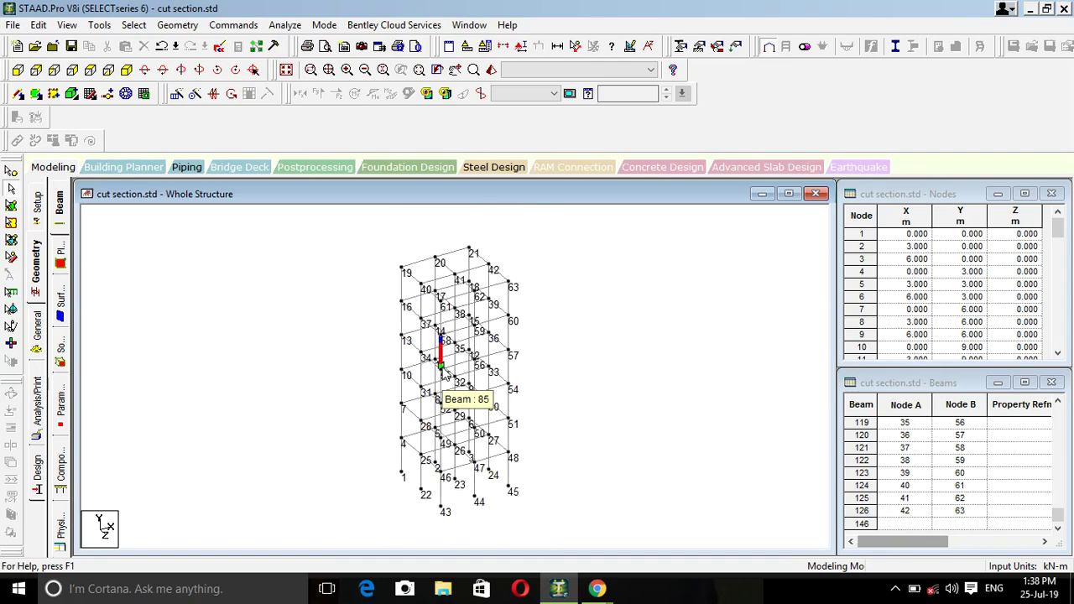
pyautogui.scroll(1, 442, 373)
pyautogui.scroll(1, 442, 373)
pyautogui.scroll(1, 442, 374)
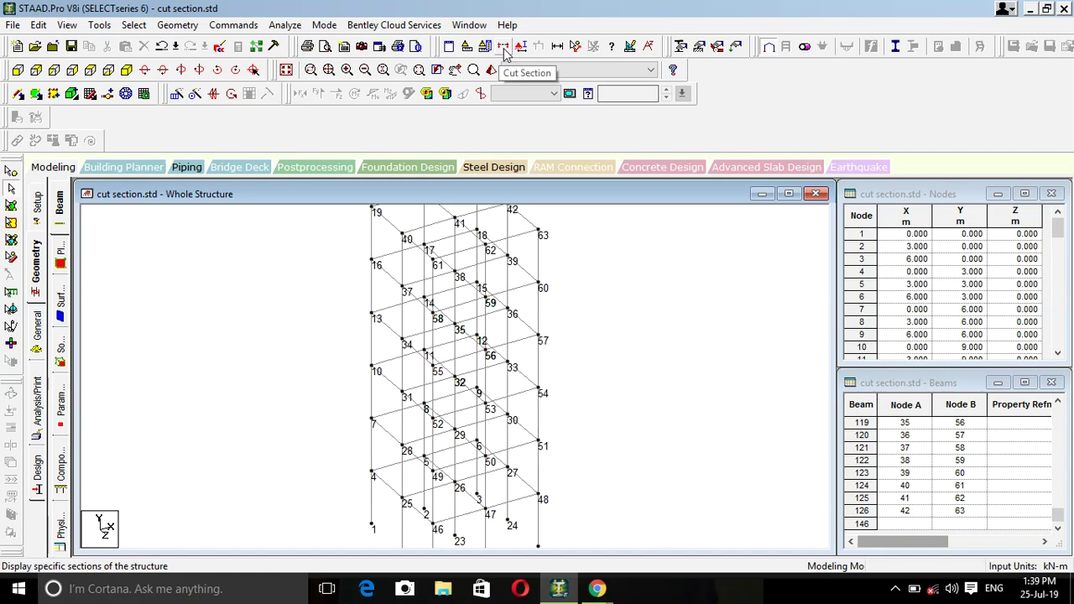
# - Cut the frame along the X-Z plane through node 13, leaving a two-by-two beam grid
pyautogui.click(503, 47)
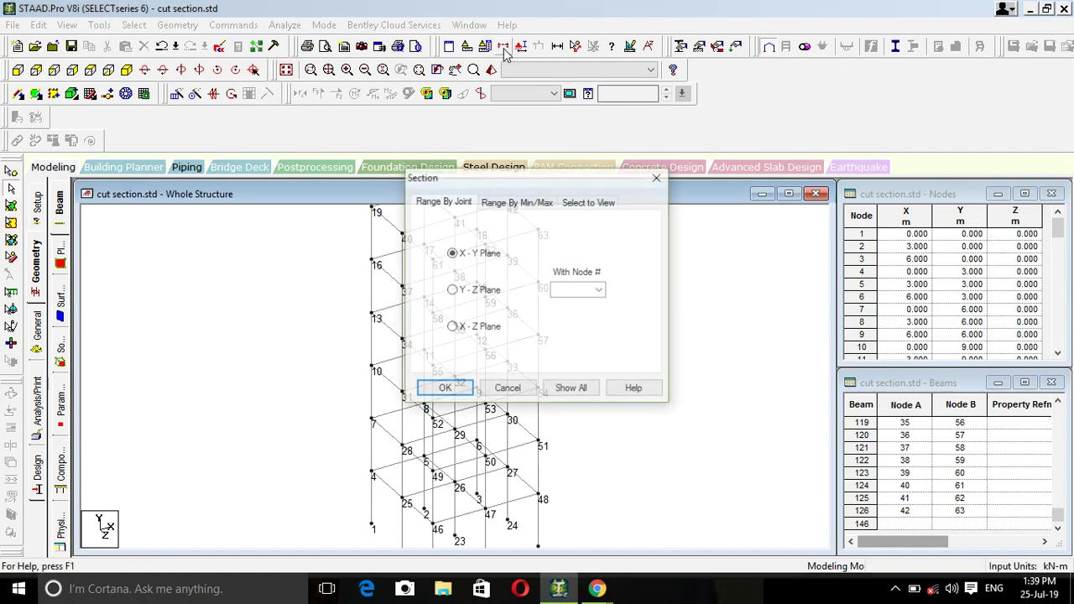
pyautogui.click(452, 327)
pyautogui.click(575, 289)
pyautogui.write('13')
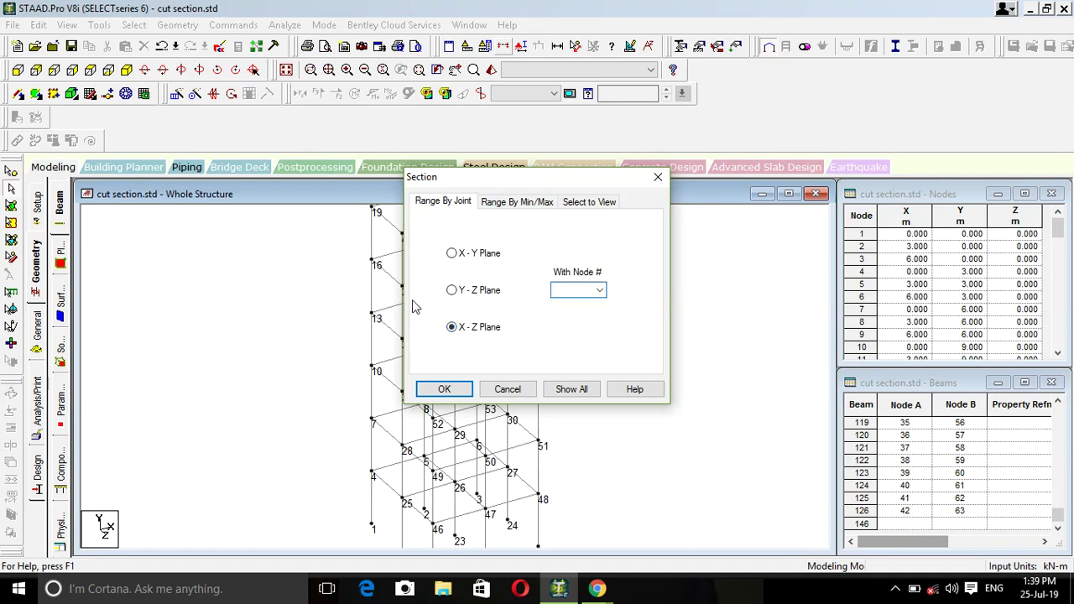
pyautogui.click(441, 388)
pyautogui.scroll(2, 454, 358)
pyautogui.scroll(2, 444, 367)
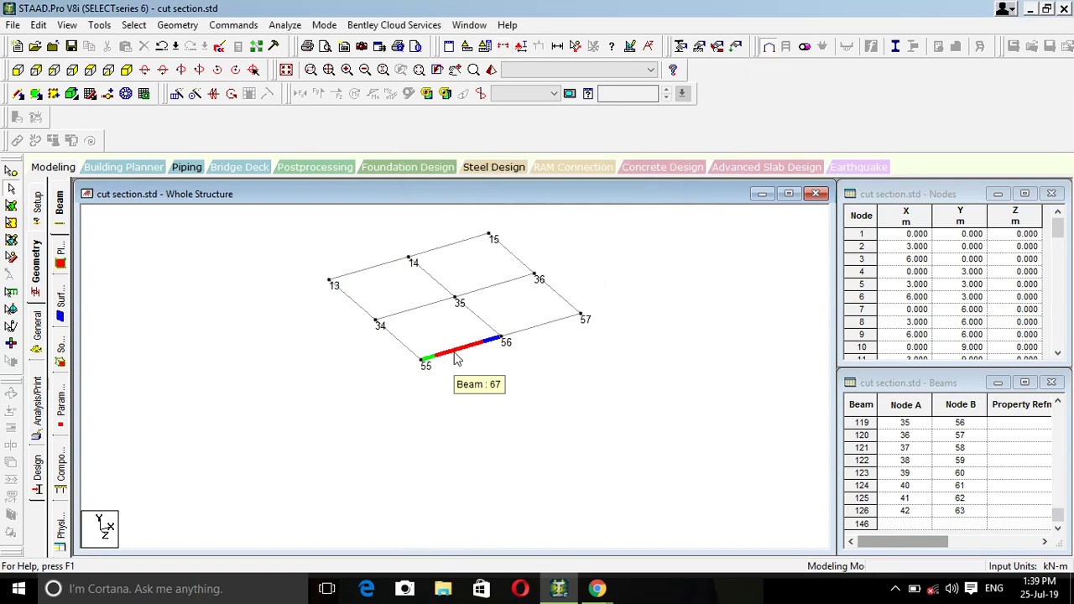
pyautogui.scroll(-1, 523, 406)
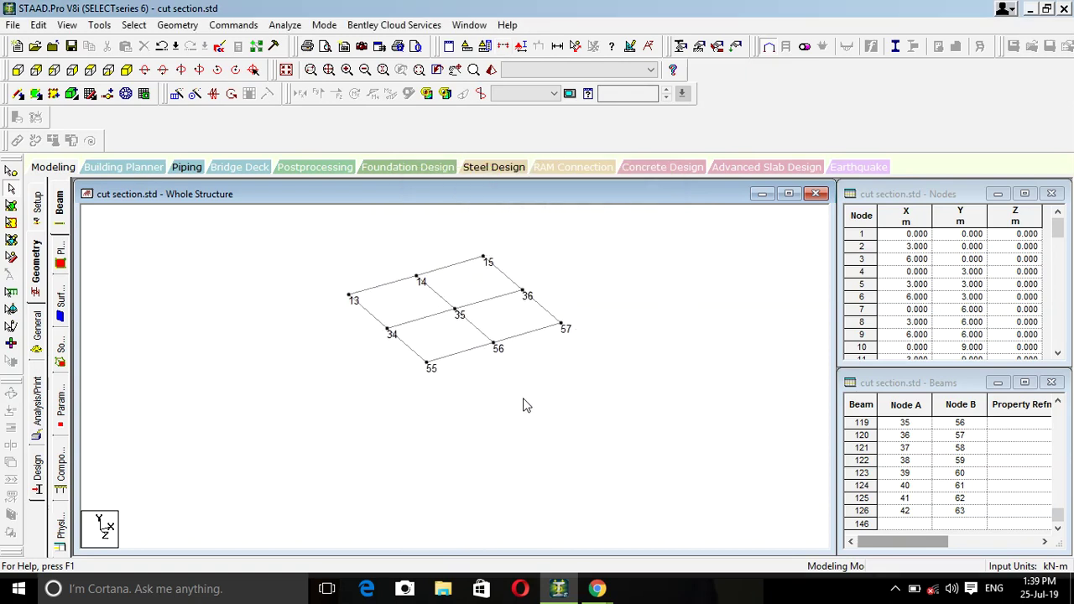
pyautogui.scroll(1, 482, 343)
pyautogui.scroll(1, 485, 323)
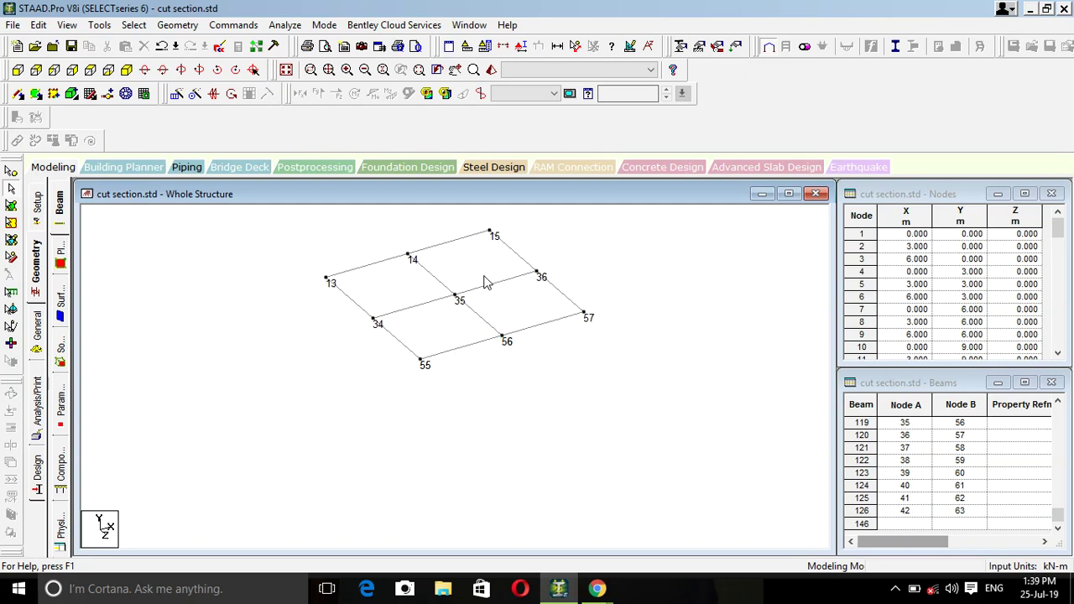
# - Delete beam 38, between nodes 35 and 36, from the isolated floor section
pyautogui.click(489, 287)
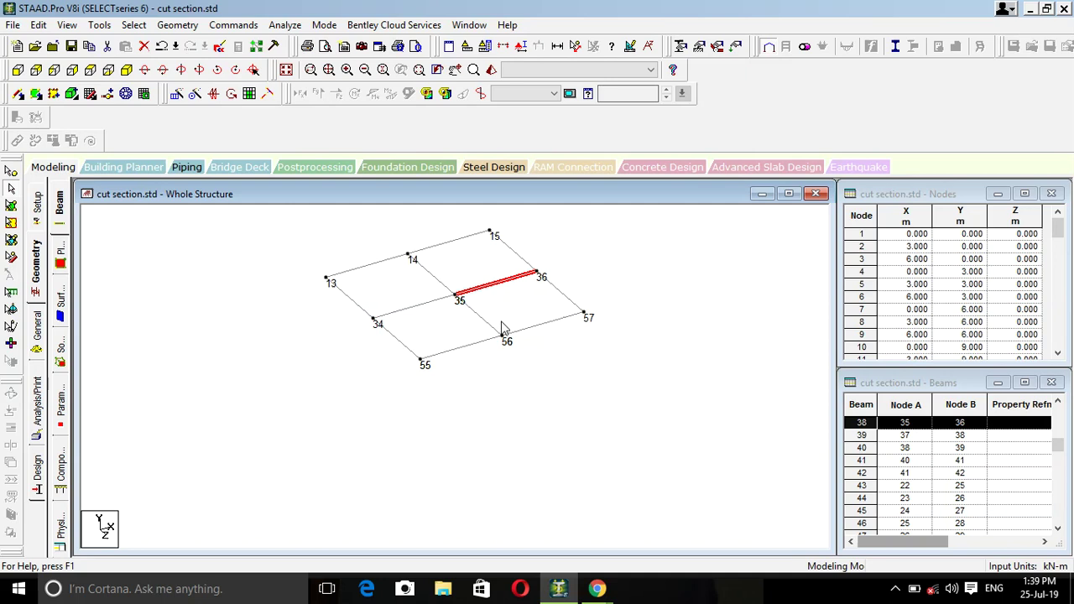
pyautogui.press('Delete')
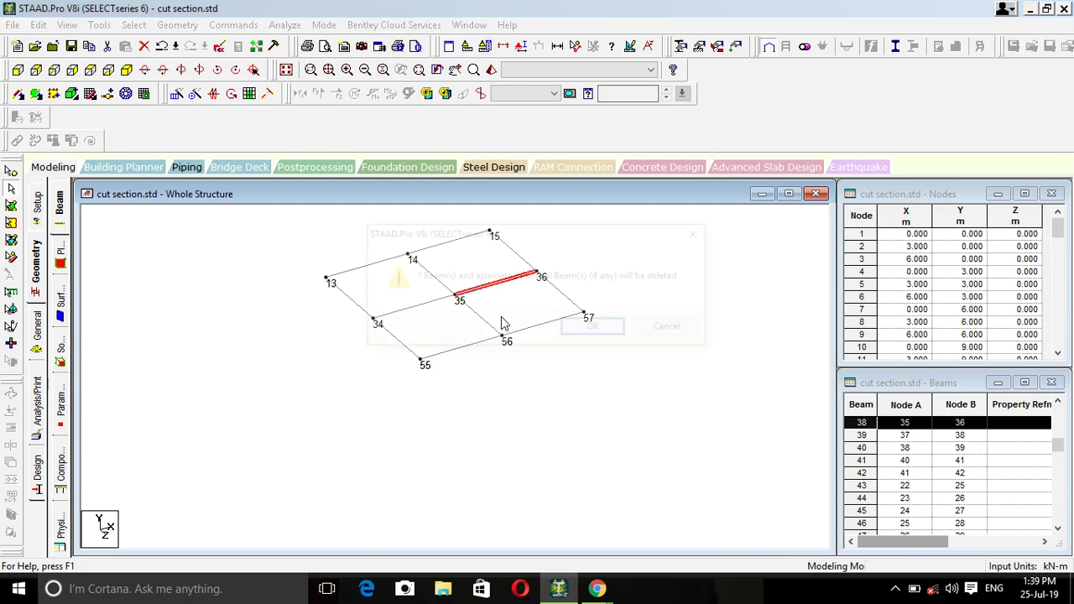
pyautogui.click(590, 328)
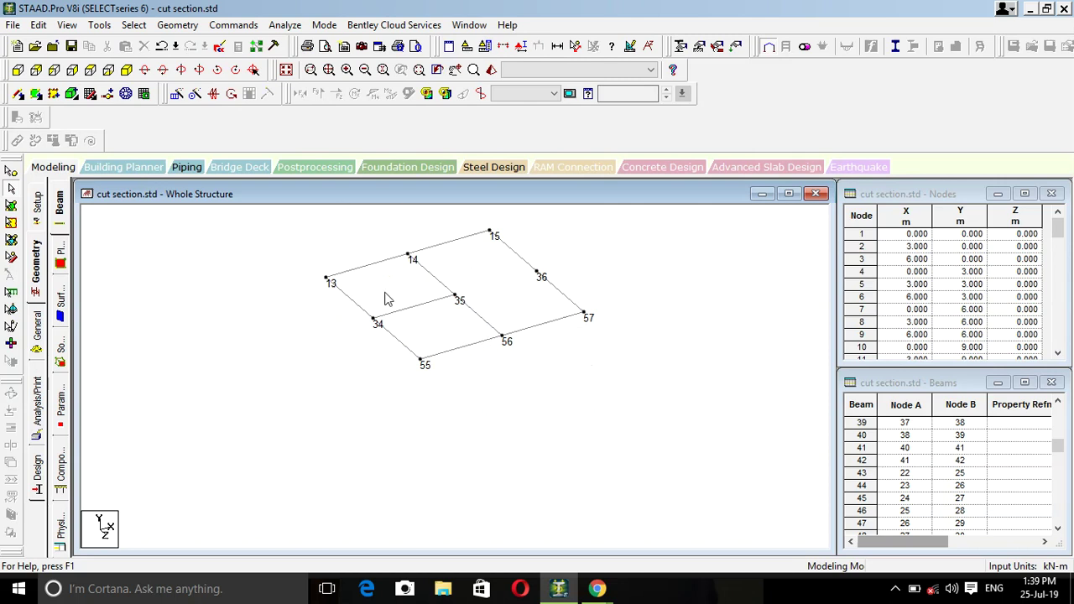
pyautogui.press('Up')
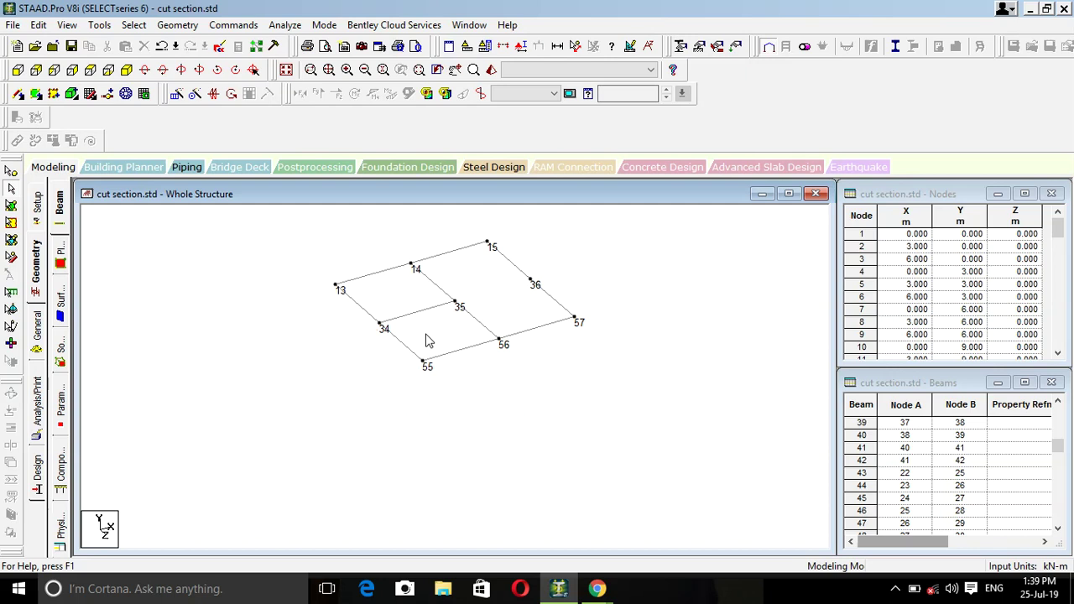
# - Display the whole structure again and zoom in on the frame
pyautogui.click(287, 74)
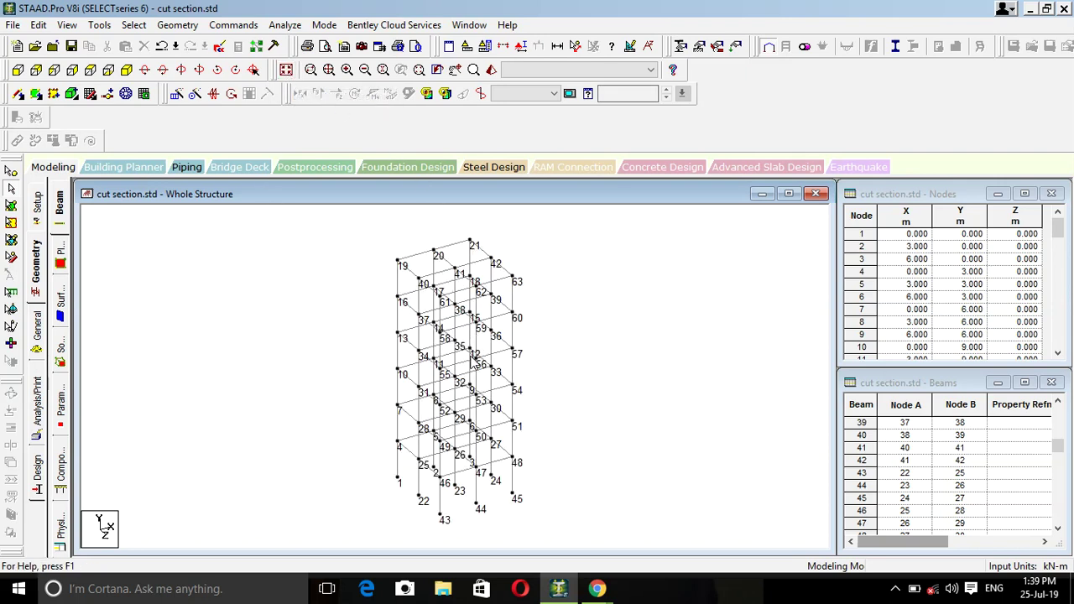
pyautogui.scroll(1, 471, 361)
pyautogui.scroll(1, 470, 348)
pyautogui.scroll(1, 470, 336)
pyautogui.scroll(1, 470, 317)
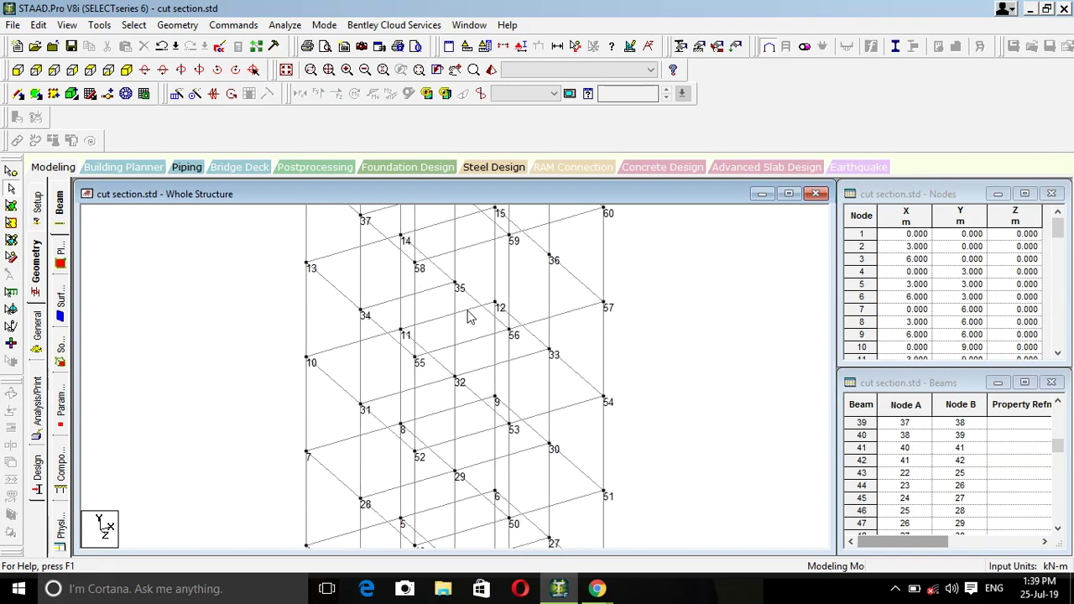
pyautogui.scroll(1, 470, 312)
pyautogui.scroll(1, 475, 336)
pyautogui.scroll(1, 453, 373)
pyautogui.scroll(1, 438, 371)
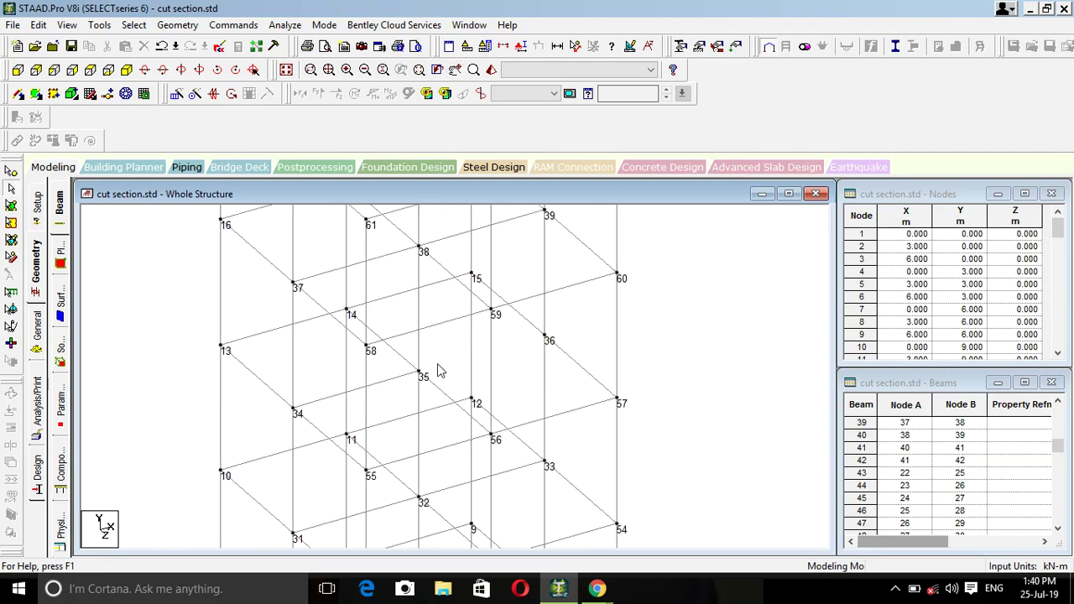
pyautogui.scroll(1, 438, 372)
pyautogui.scroll(-1, 558, 421)
pyautogui.scroll(-1, 495, 401)
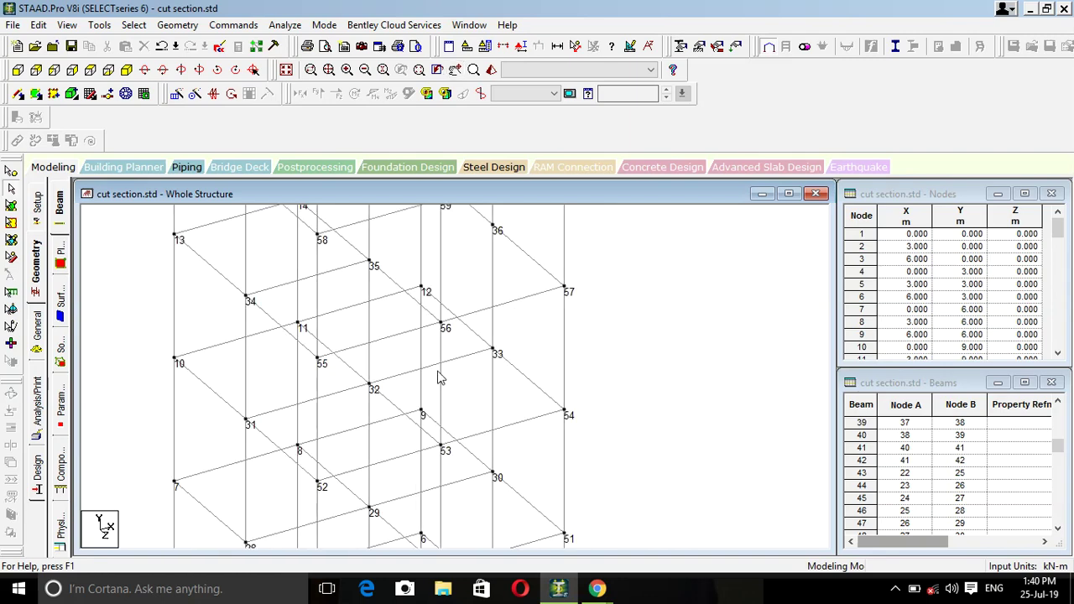
pyautogui.scroll(-1, 515, 353)
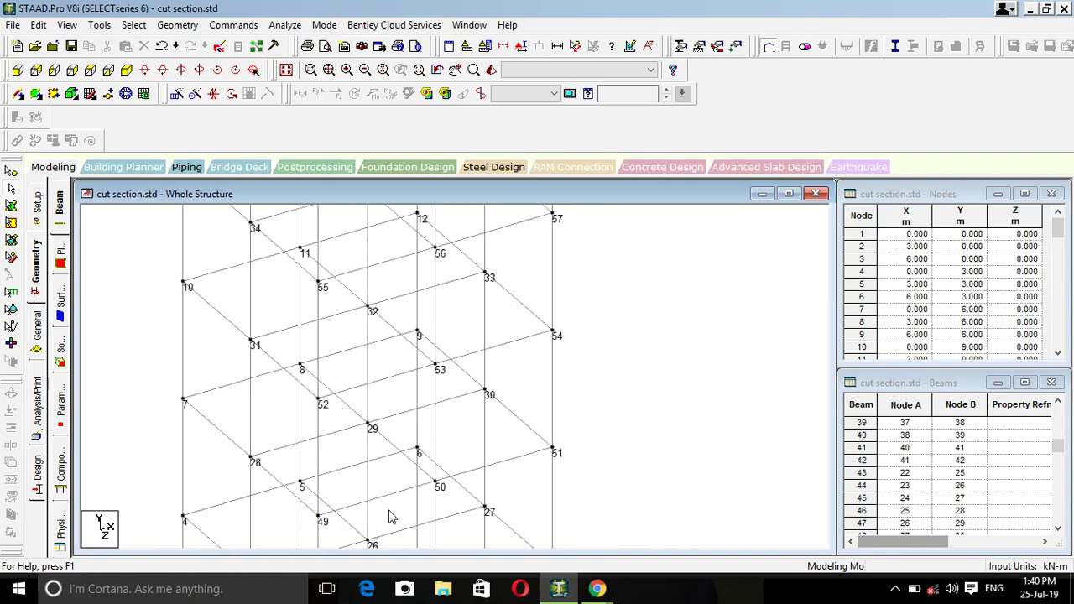
pyautogui.scroll(-1, 511, 388)
# - Pan across the upper and lower storeys, then bring up the cut-section settings
pyautogui.moveTo(447, 319); pyautogui.dragTo(530, 372, button='middle')
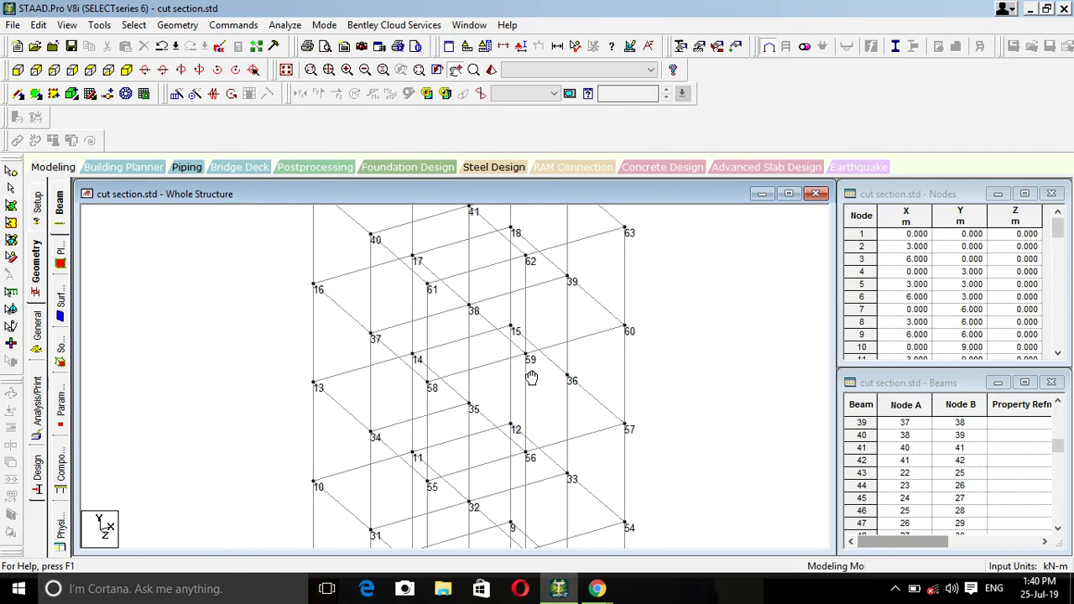
pyautogui.scroll(-2, 503, 361)
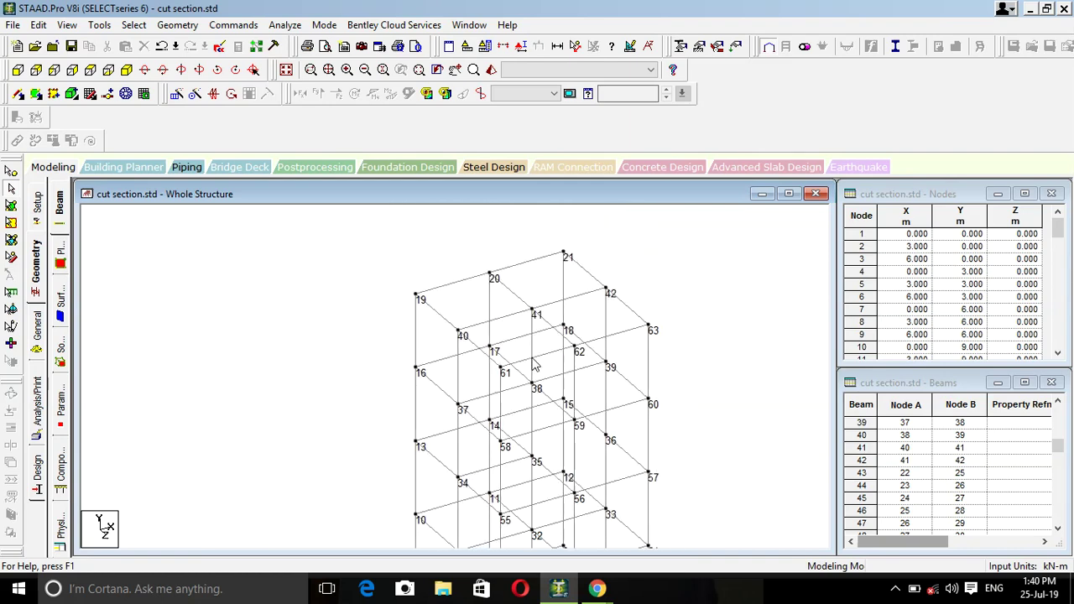
pyautogui.scroll(-1, 503, 369)
pyautogui.moveTo(541, 453); pyautogui.dragTo(515, 376, button='middle')
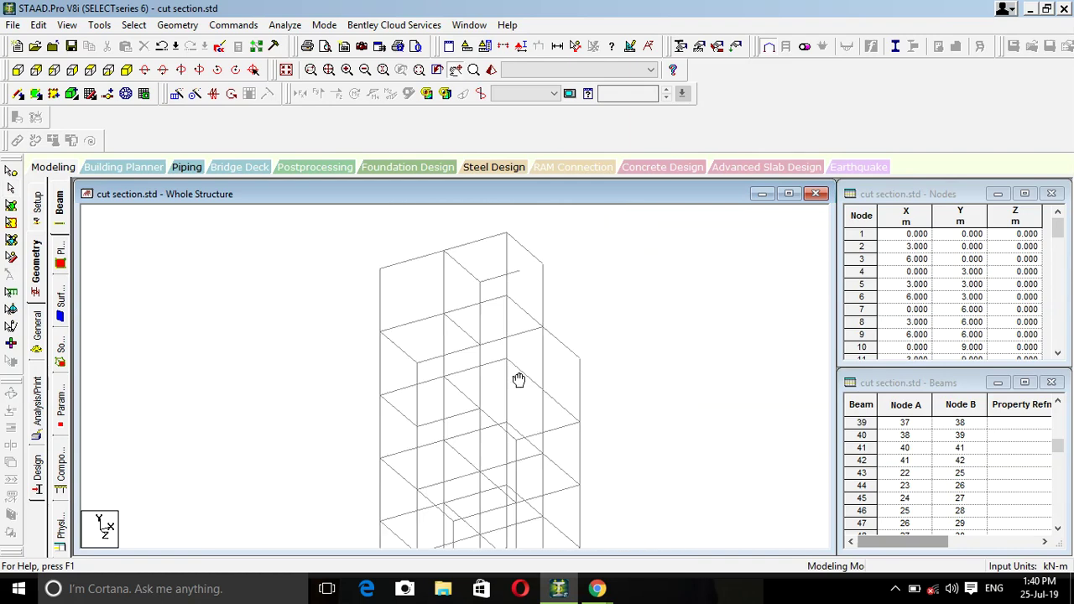
pyautogui.scroll(-1, 460, 335)
pyautogui.scroll(-1, 457, 340)
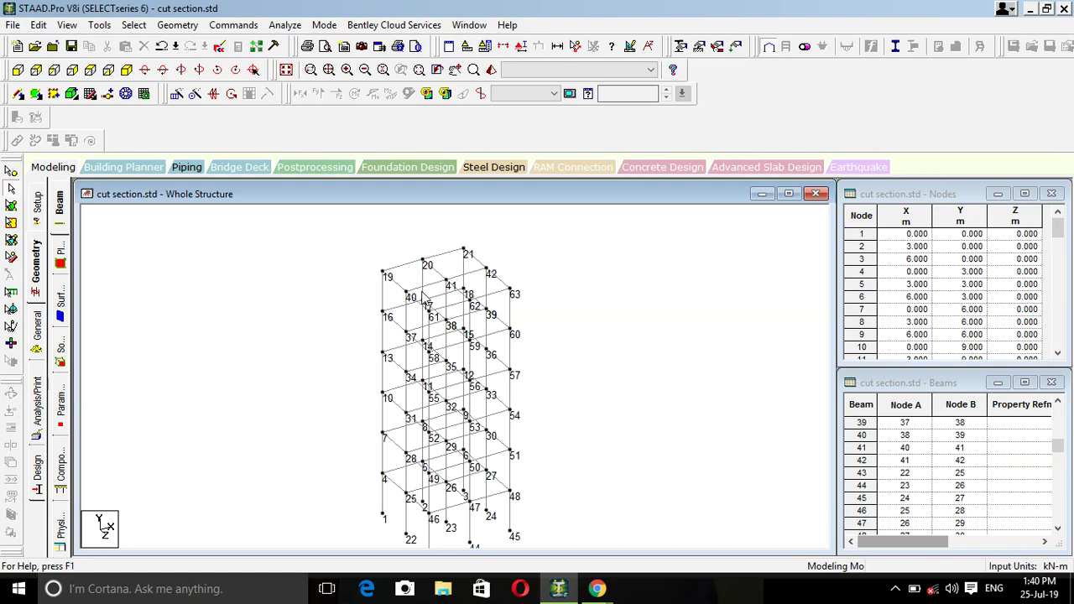
pyautogui.click(503, 46)
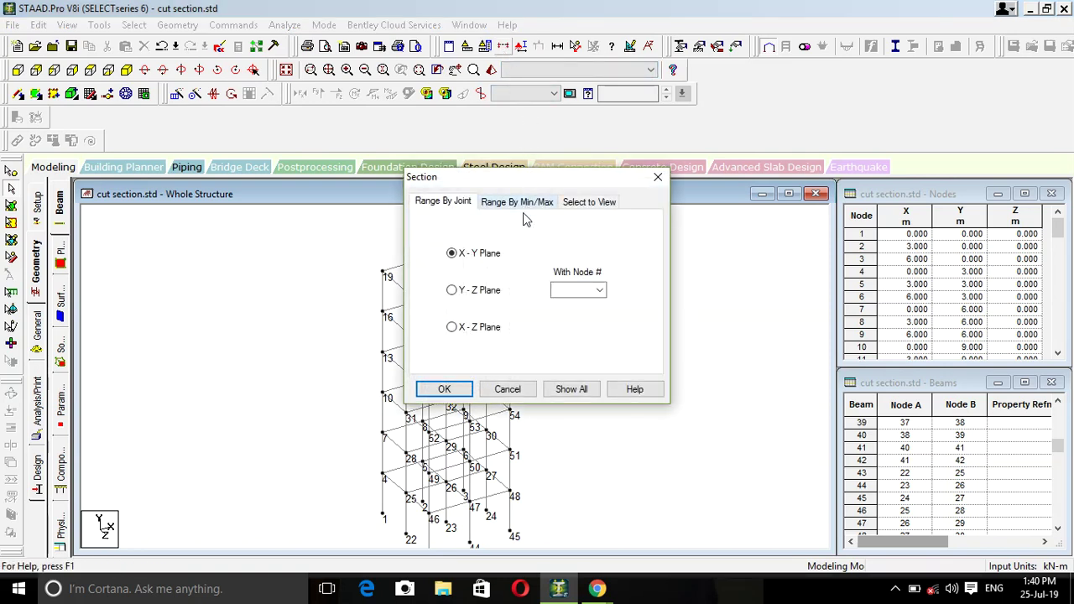
# - Cut a Y-Z plane section through node 10 to isolate a single side frame
pyautogui.moveTo(529, 182); pyautogui.dragTo(678, 125)
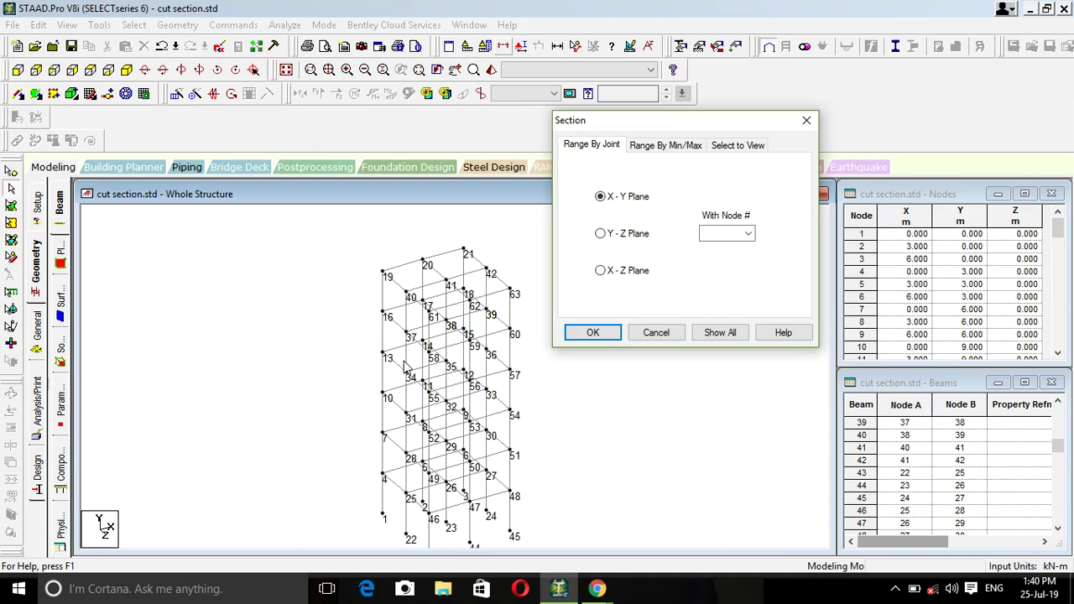
pyautogui.click(600, 234)
pyautogui.click(718, 233)
pyautogui.write('10')
pyautogui.click(602, 330)
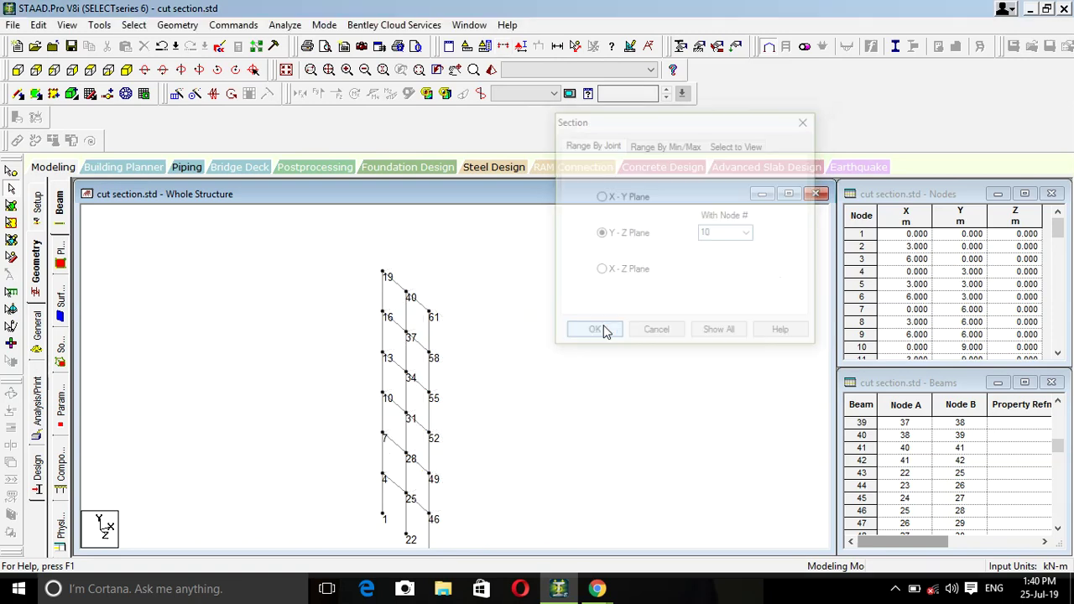
# - Delete vertical beam 46, between nodes 25 and 28, from the Y-Z side frame
pyautogui.scroll(-2, 377, 360)
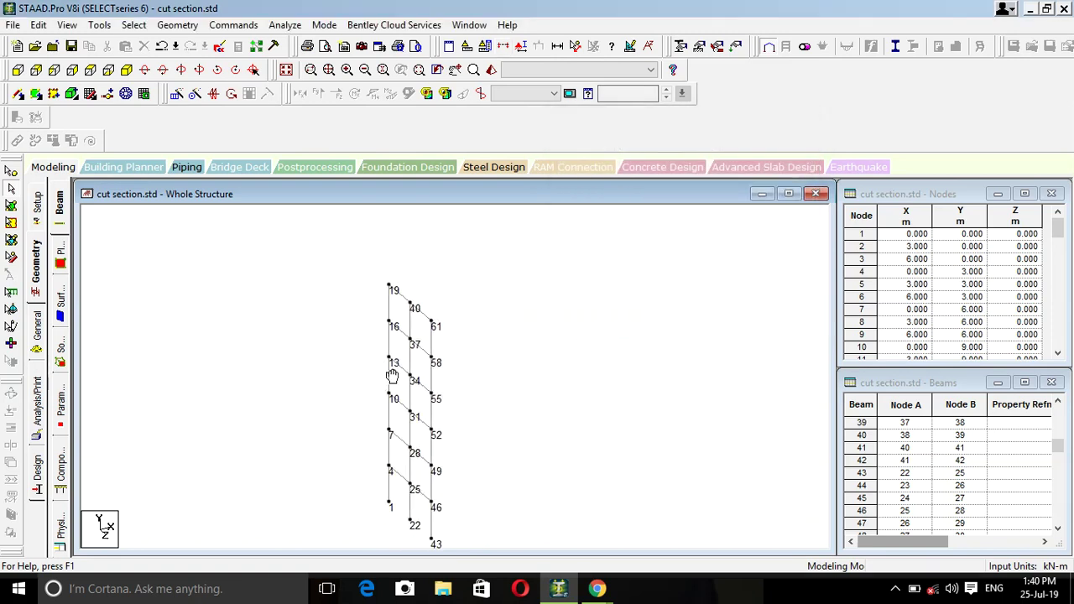
pyautogui.moveTo(392, 376); pyautogui.dragTo(423, 261, button='middle')
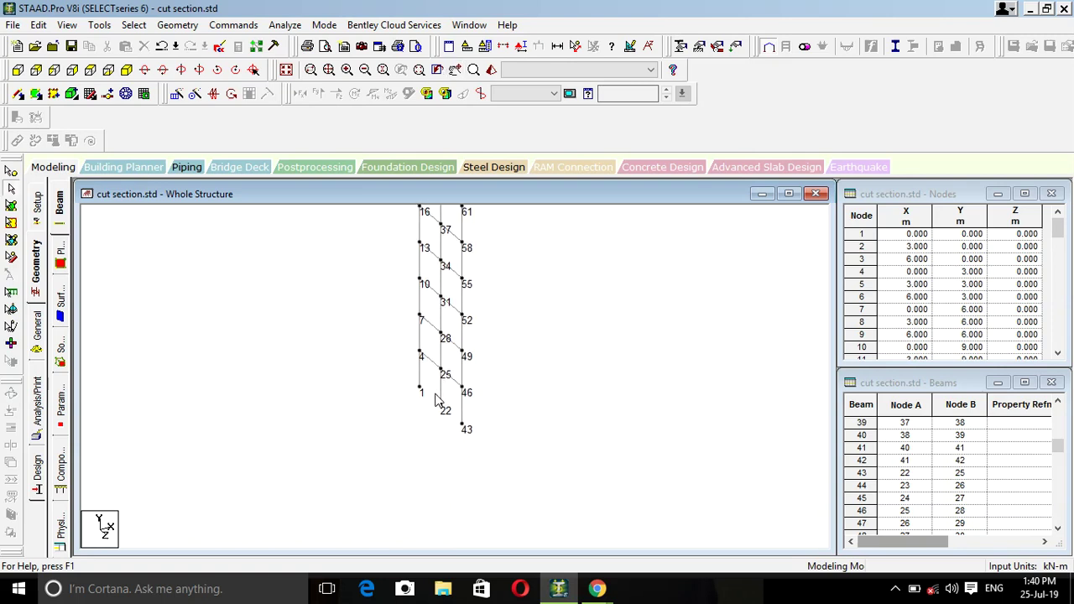
pyautogui.click(441, 350)
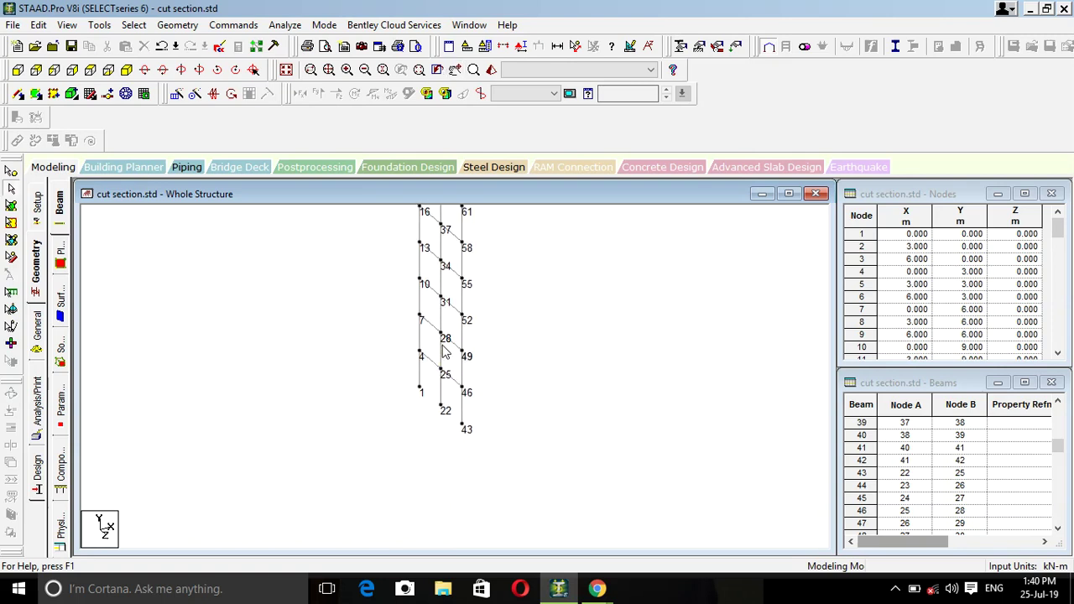
pyautogui.click(460, 384)
pyautogui.press('Delete')
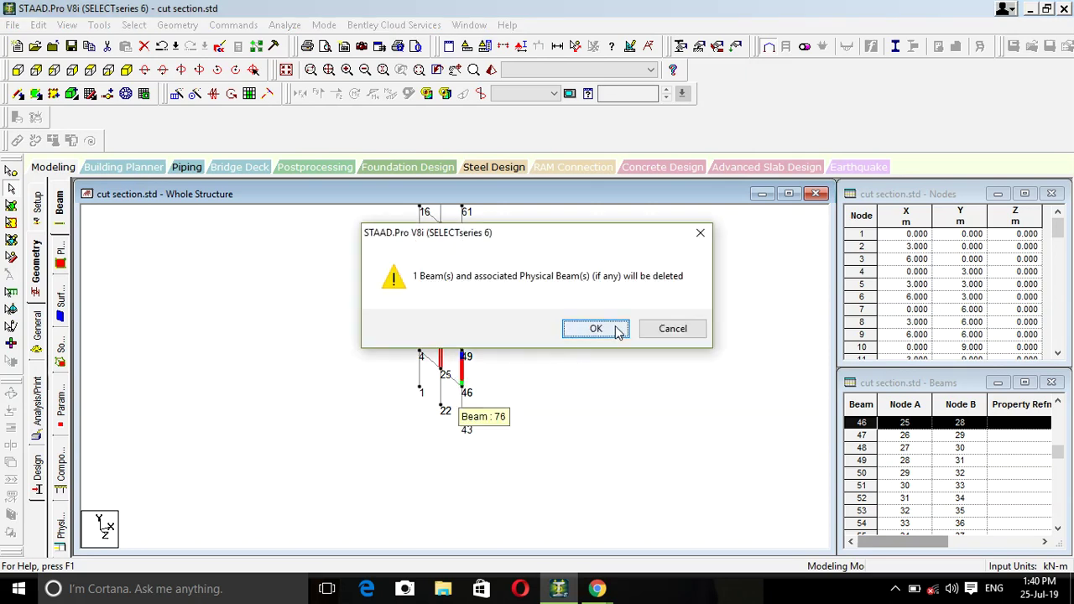
pyautogui.click(601, 333)
pyautogui.moveTo(514, 366); pyautogui.dragTo(534, 445, button='middle')
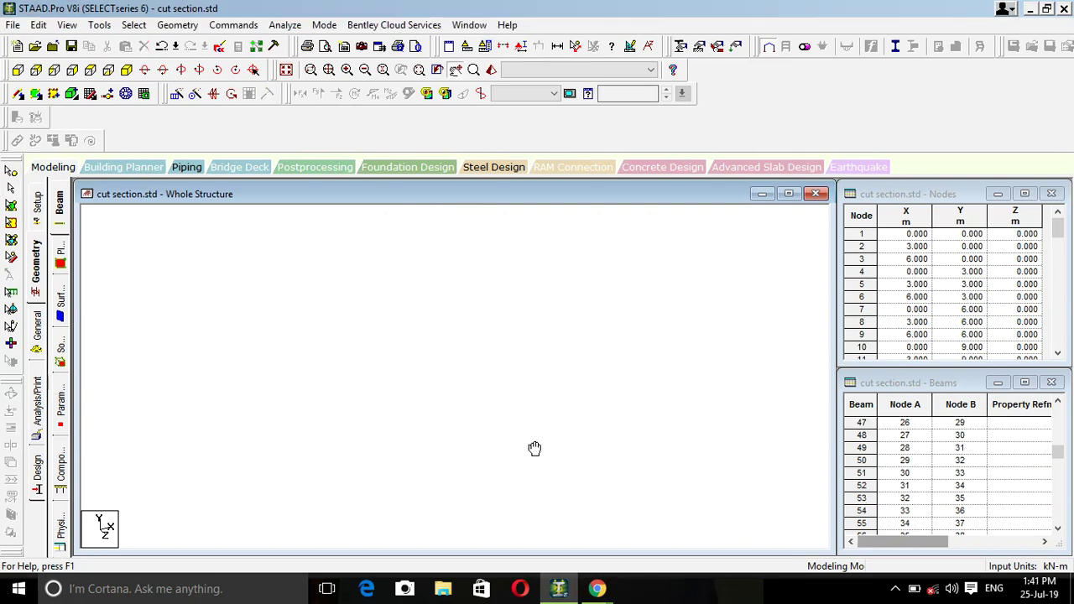
# - Show the whole 3D frame again, framing the top nodes 19, 20 and 21
pyautogui.click(286, 71)
pyautogui.scroll(1, 360, 451)
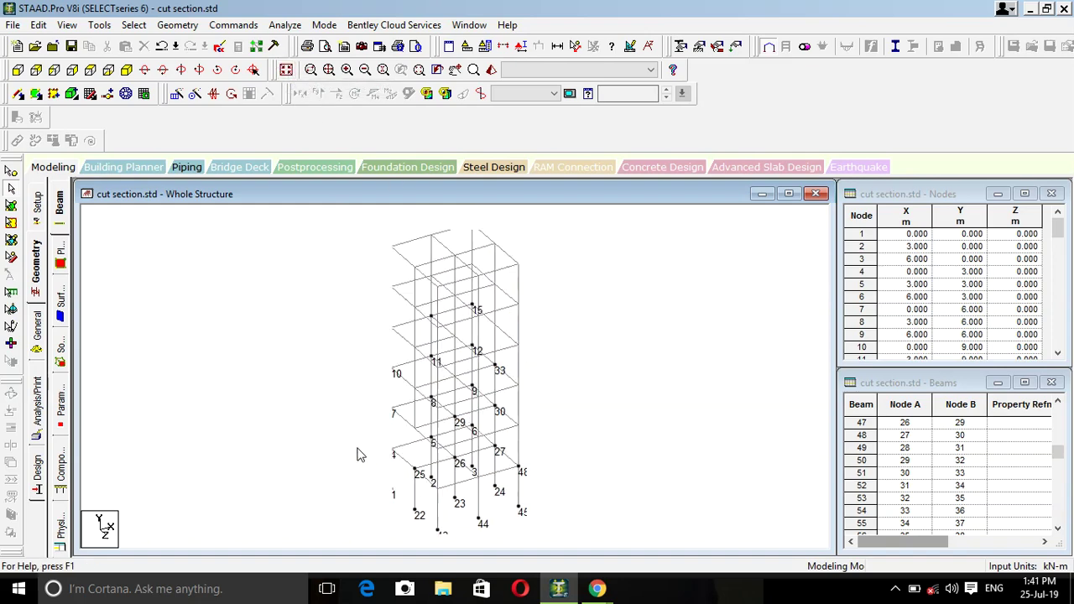
pyautogui.scroll(2, 360, 450)
pyautogui.scroll(-1, 396, 375)
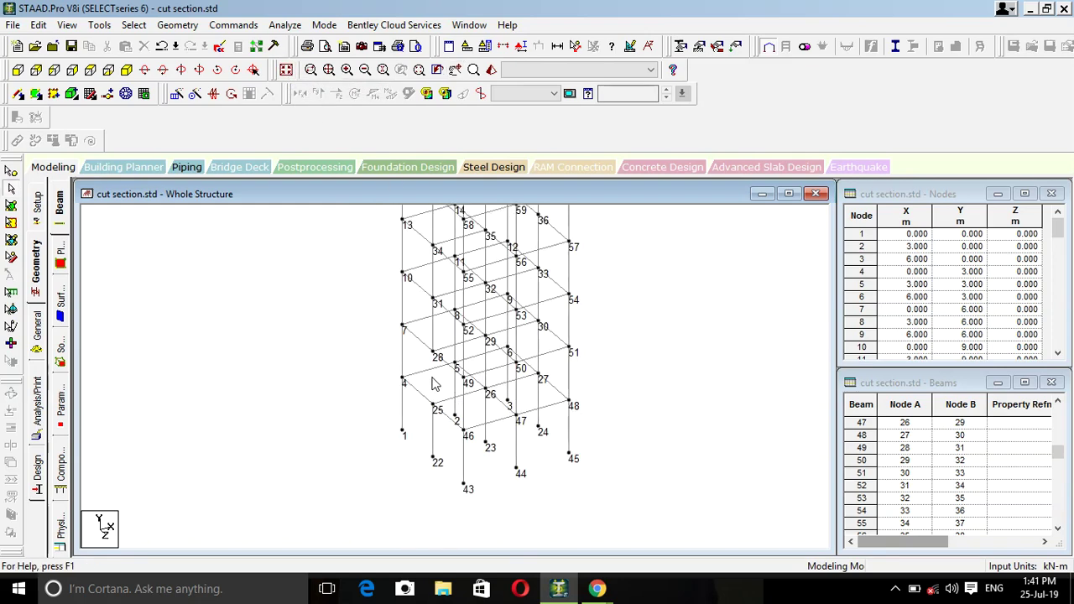
pyautogui.moveTo(502, 337); pyautogui.dragTo(486, 384, button='middle')
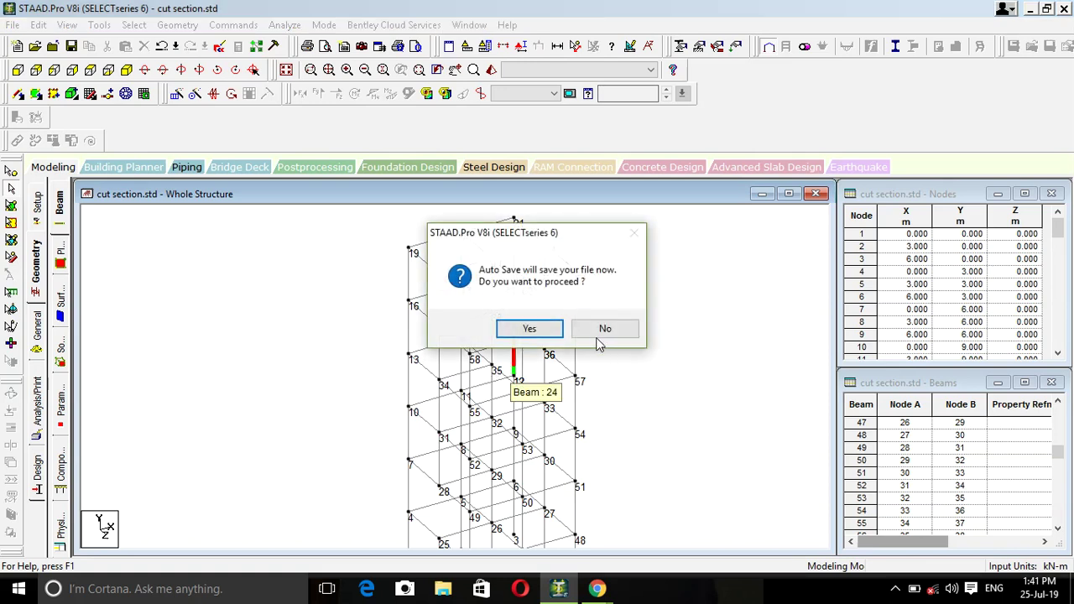
# - Accept the auto-save prompt and save the modified structure
pyautogui.click(552, 330)
pyautogui.click(446, 314)
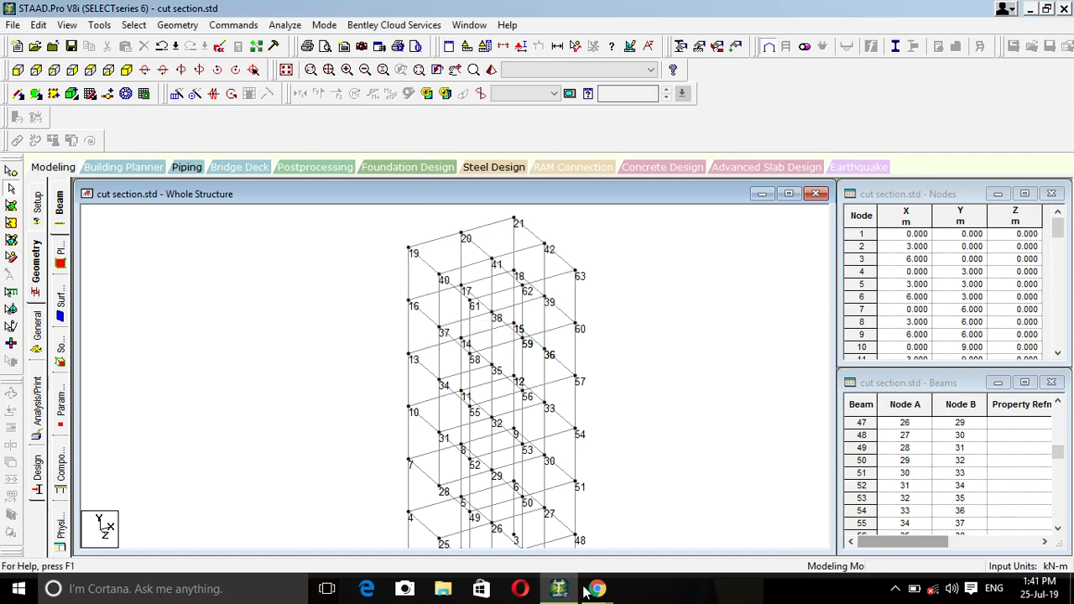
pyautogui.click(688, 512)
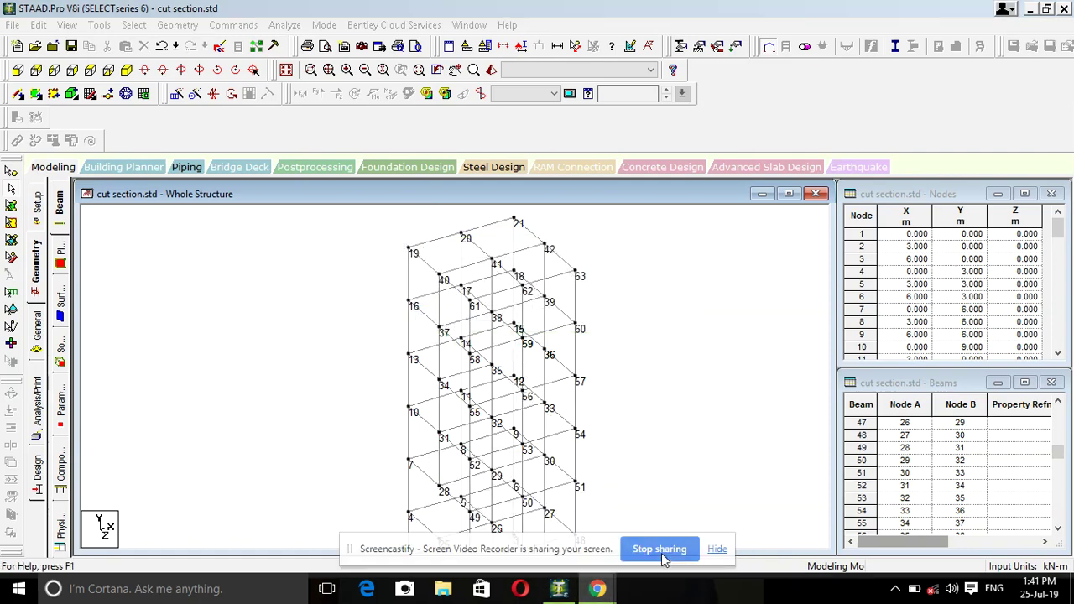